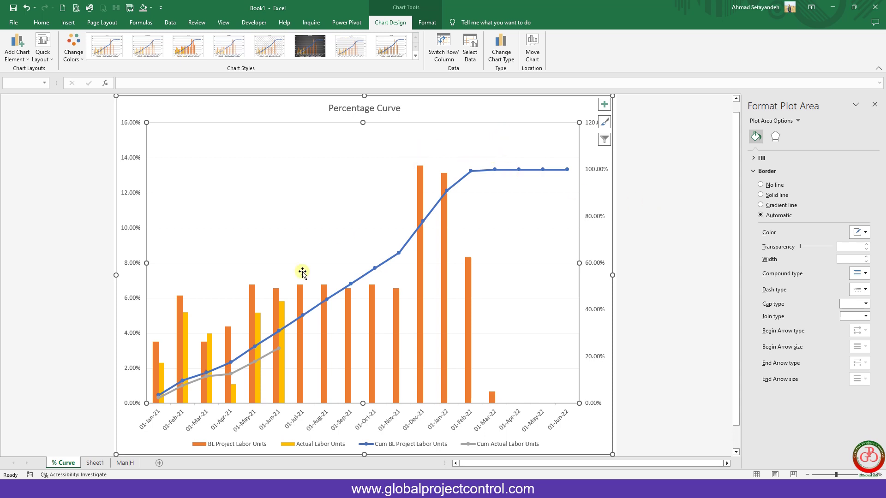
- After checking the Sheet1 chart, drag the % Curve tab to sit after ManH
{"action": "left_click", "coordinate": [130, 464]}
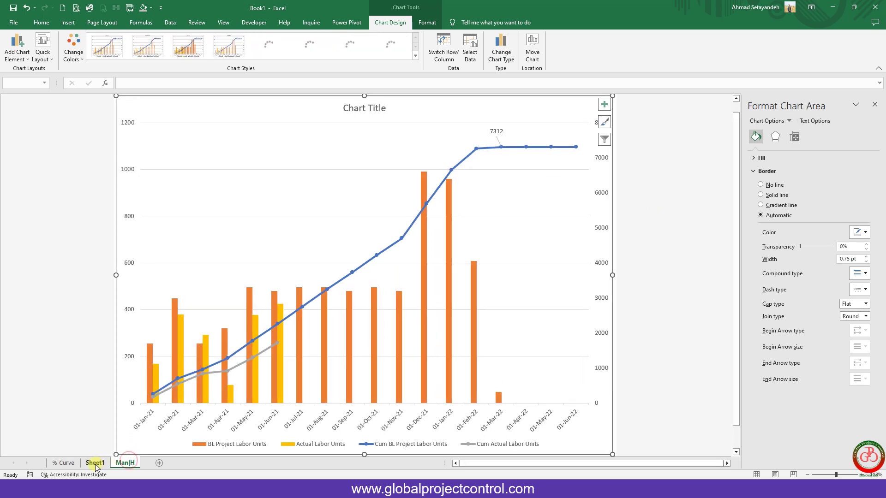
{"action": "left_click", "coordinate": [72, 463]}
{"action": "left_click_drag", "start_coordinate": [156, 466], "coordinate": [152, 465]}
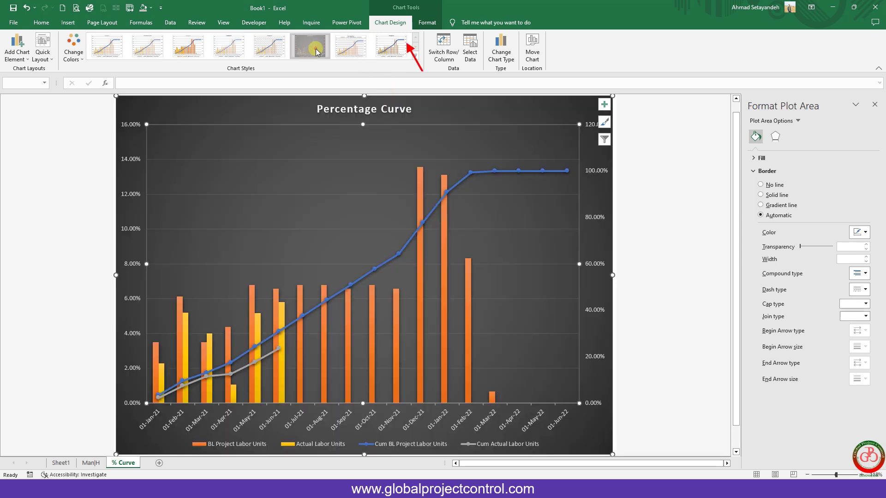
- Try several chart styles, apply the hatched-background style, and select the Cum BL line
{"action": "left_click", "coordinate": [316, 49]}
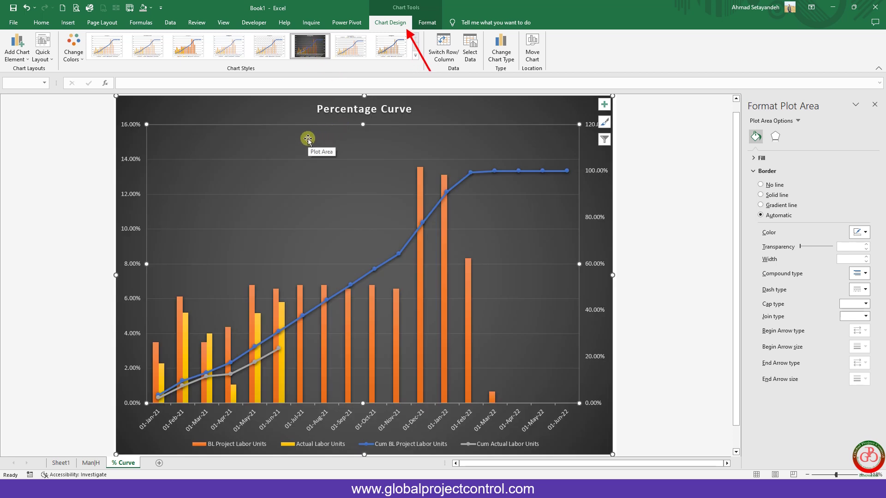
{"action": "left_click", "coordinate": [137, 49]}
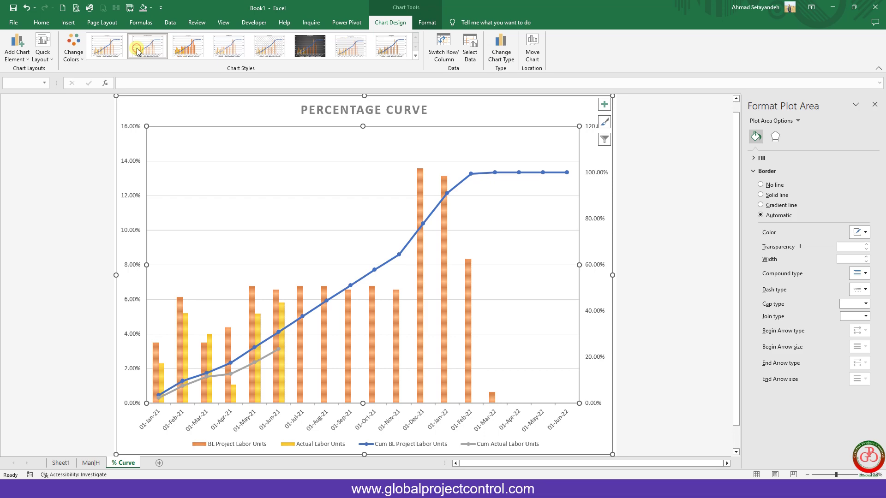
{"action": "left_click", "coordinate": [98, 47]}
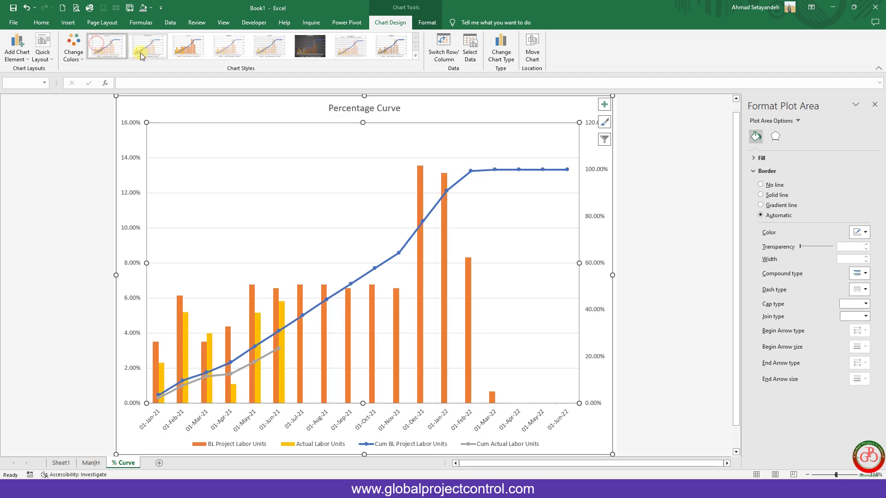
{"action": "left_click", "coordinate": [265, 48]}
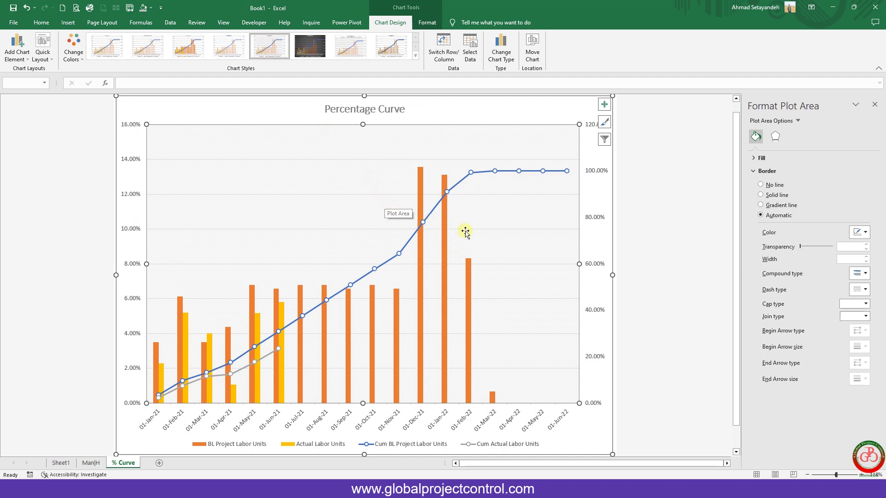
{"action": "left_click", "coordinate": [482, 172]}
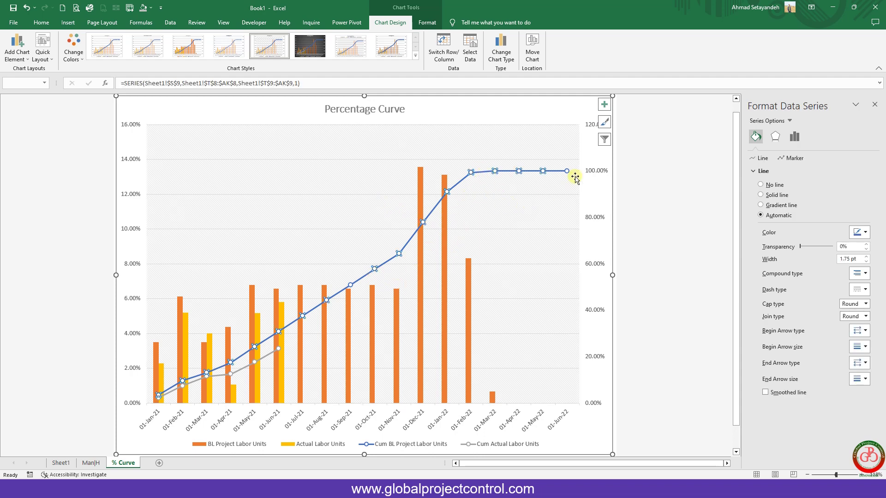
- Set the secondary percentage axis Maximum bound to 1.0 (100%)
{"action": "left_click", "coordinate": [594, 174]}
{"action": "right_click", "coordinate": [593, 172]}
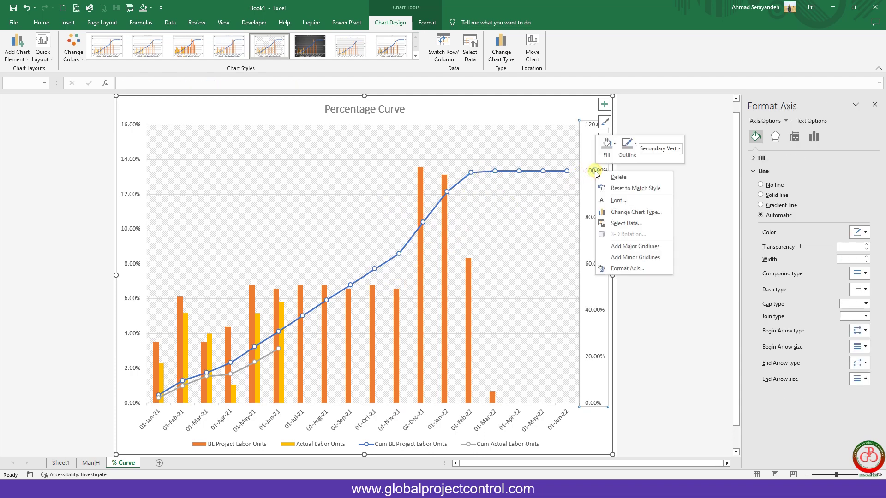
{"action": "left_click", "coordinate": [628, 269]}
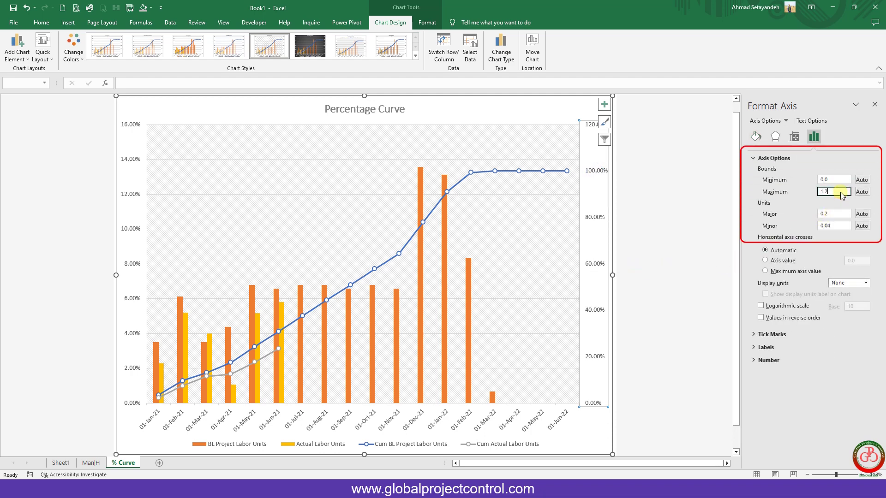
{"action": "left_click", "coordinate": [840, 192]}
{"action": "type", "text": "1.0"}
{"action": "key", "text": "Tab"}
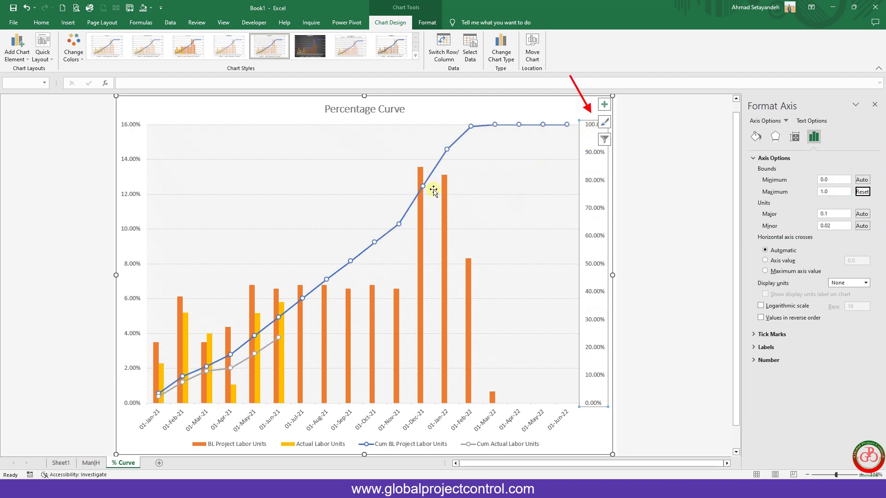
- Give the BL Project Labor Units bars a light blue fill with a dark blue outline
{"action": "left_click", "coordinate": [420, 250]}
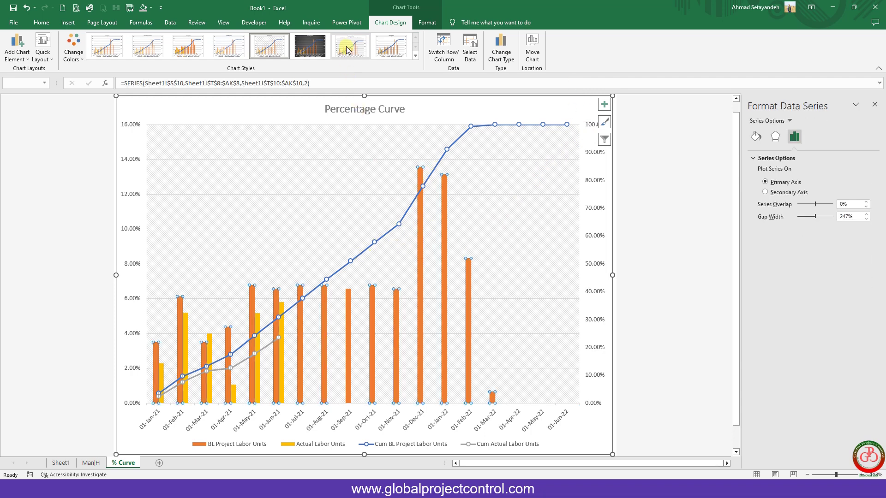
{"action": "left_click", "coordinate": [424, 22]}
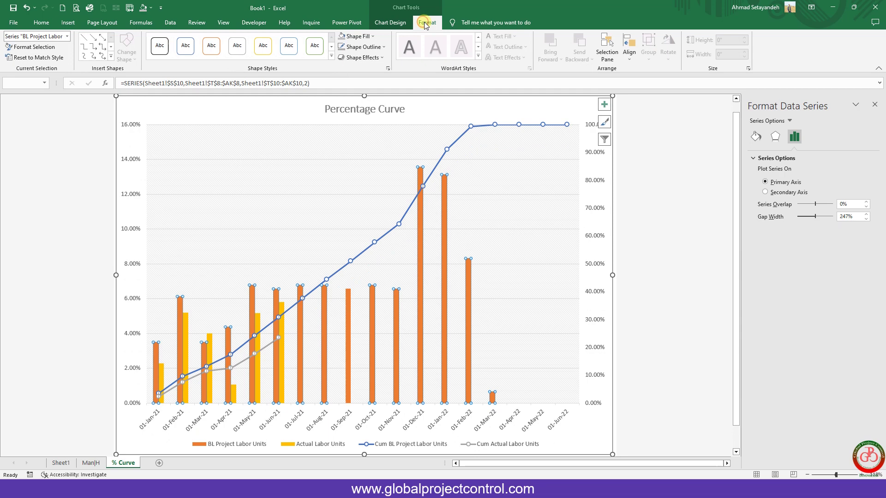
{"action": "left_click", "coordinate": [372, 36]}
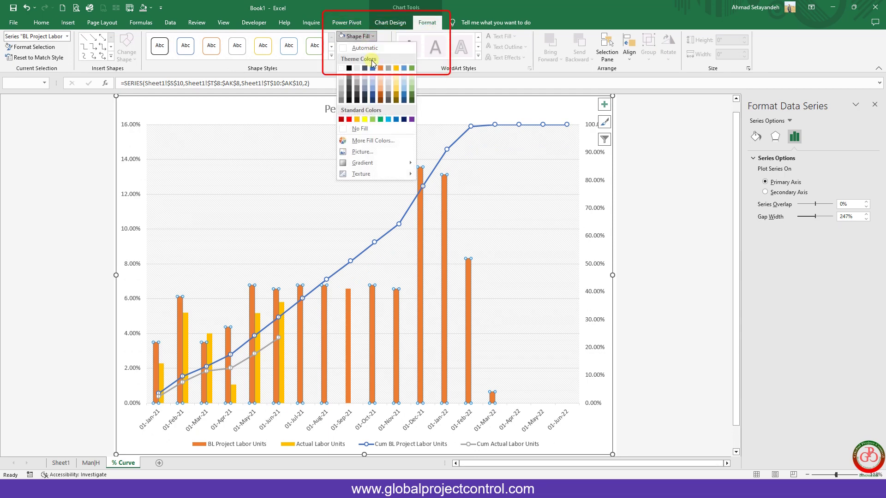
{"action": "left_click", "coordinate": [372, 84]}
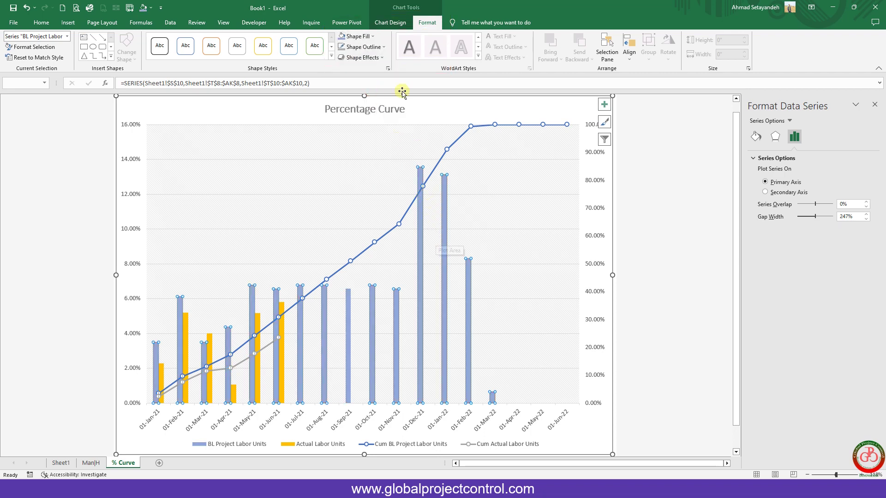
{"action": "left_click", "coordinate": [372, 46]}
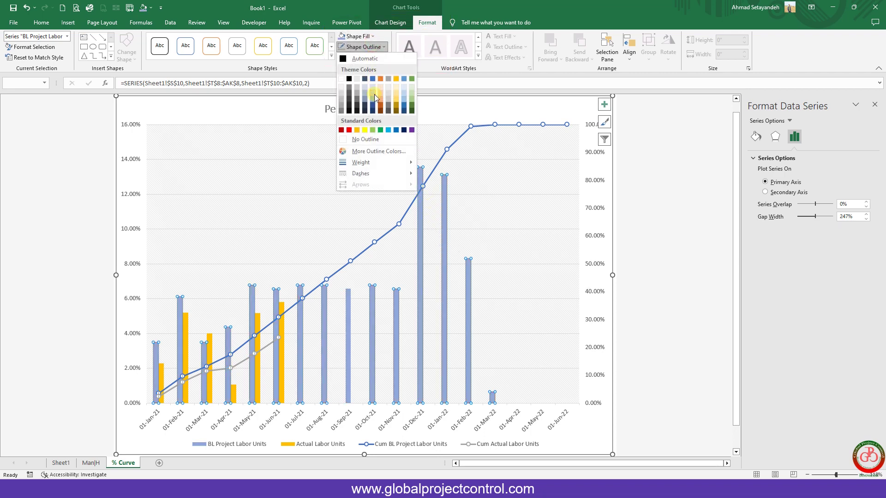
{"action": "left_click", "coordinate": [375, 109]}
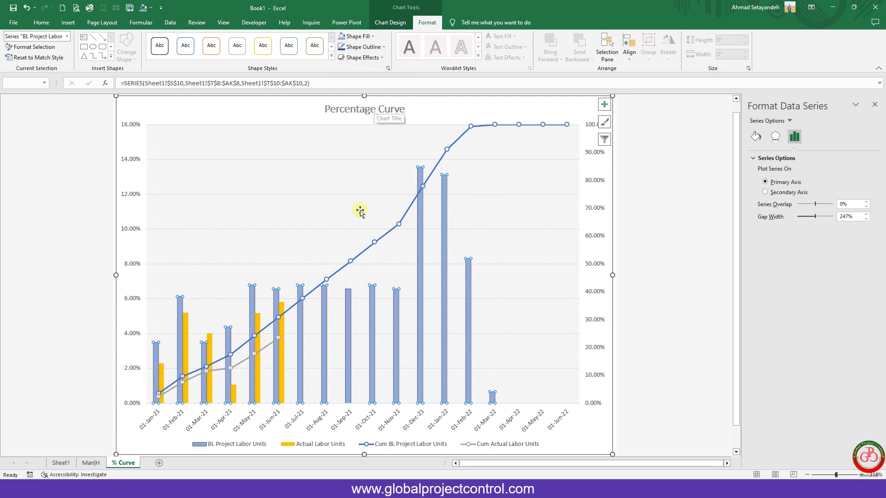
{"action": "left_click", "coordinate": [328, 220]}
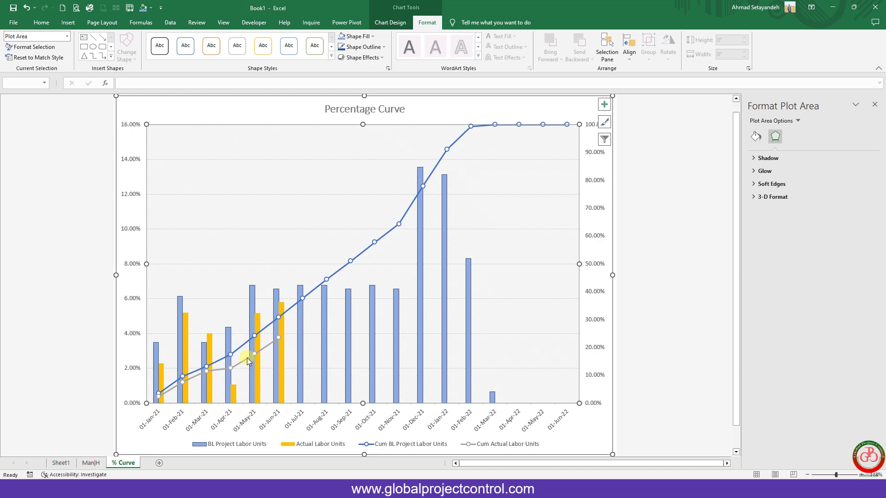
- Give the Actual Labor Units bars a grey fill with a darker outline
{"action": "left_click", "coordinate": [282, 352]}
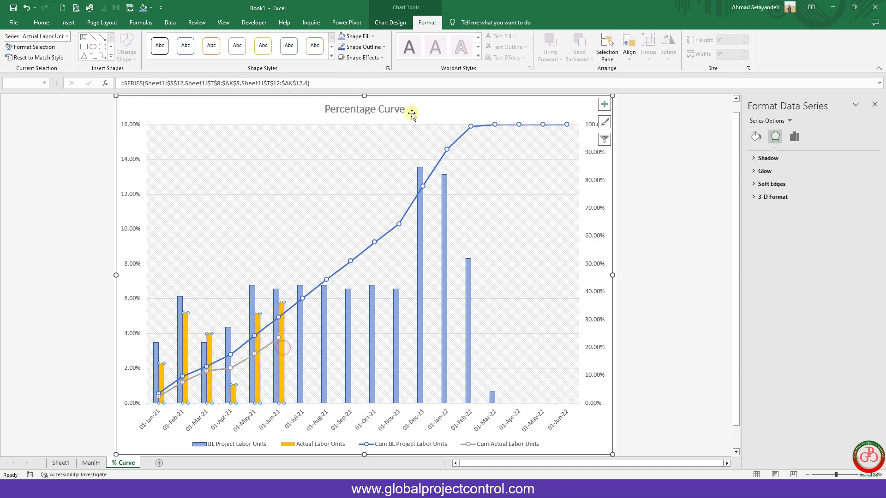
{"action": "left_click", "coordinate": [368, 37]}
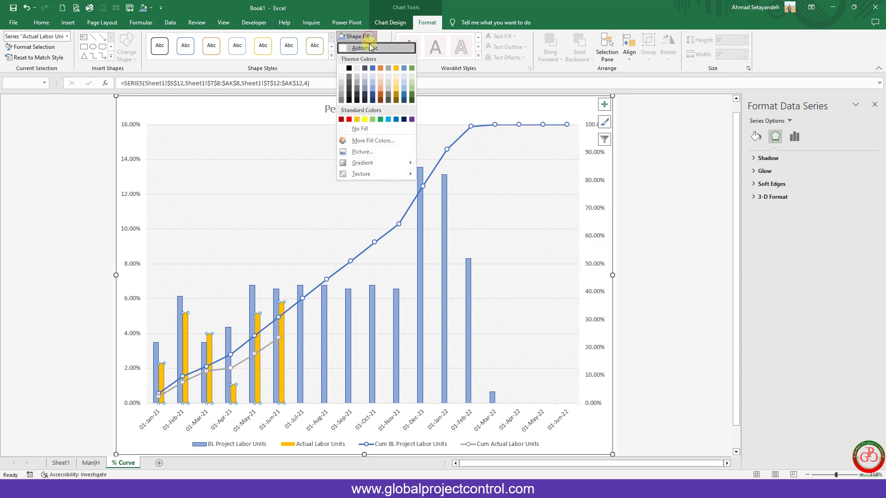
{"action": "left_click", "coordinate": [358, 82]}
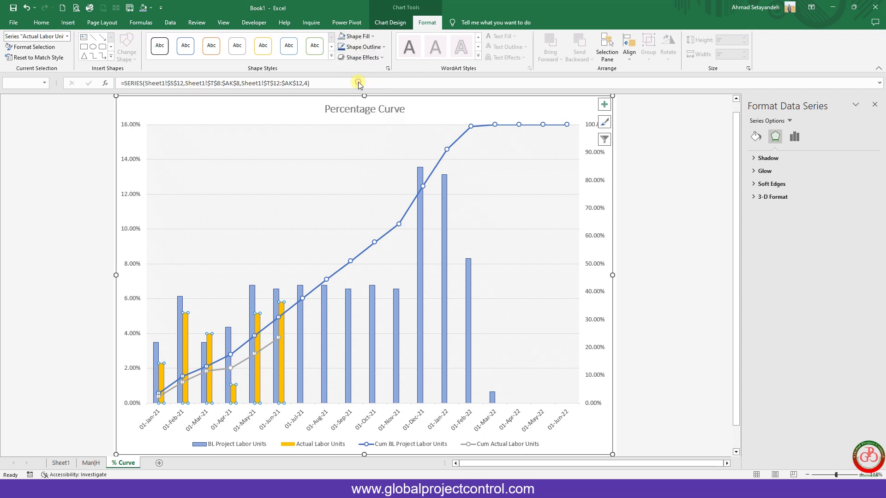
{"action": "left_click", "coordinate": [372, 48]}
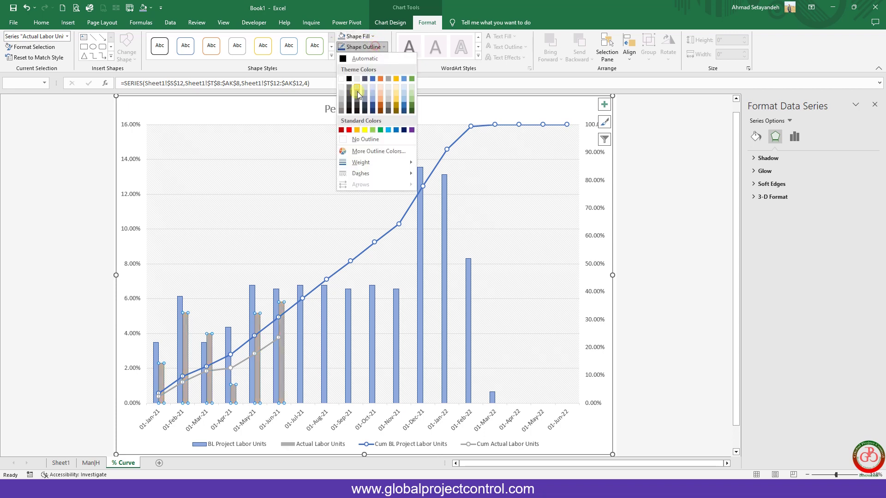
{"action": "left_click", "coordinate": [351, 109]}
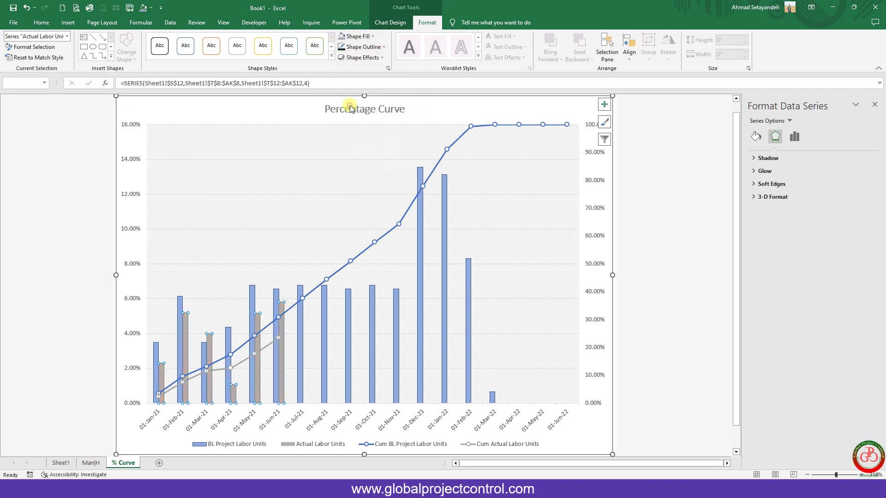
{"action": "left_click", "coordinate": [283, 222]}
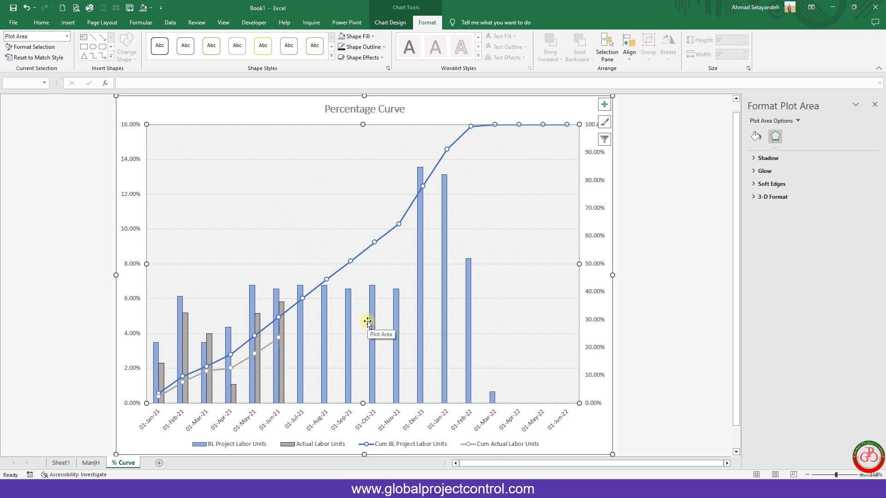
- Draw a straight vertical line down the chart aligned with Jun-21
{"action": "left_click", "coordinate": [68, 23]}
{"action": "left_click", "coordinate": [133, 55]}
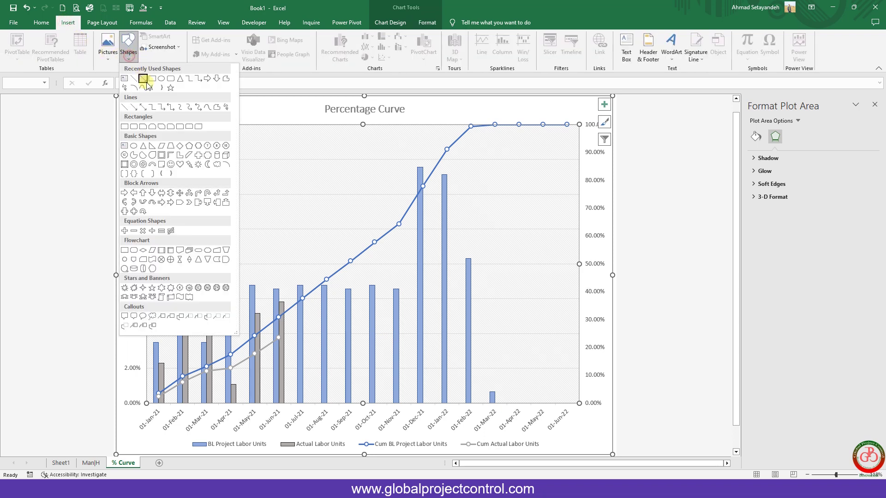
{"action": "left_click", "coordinate": [140, 81]}
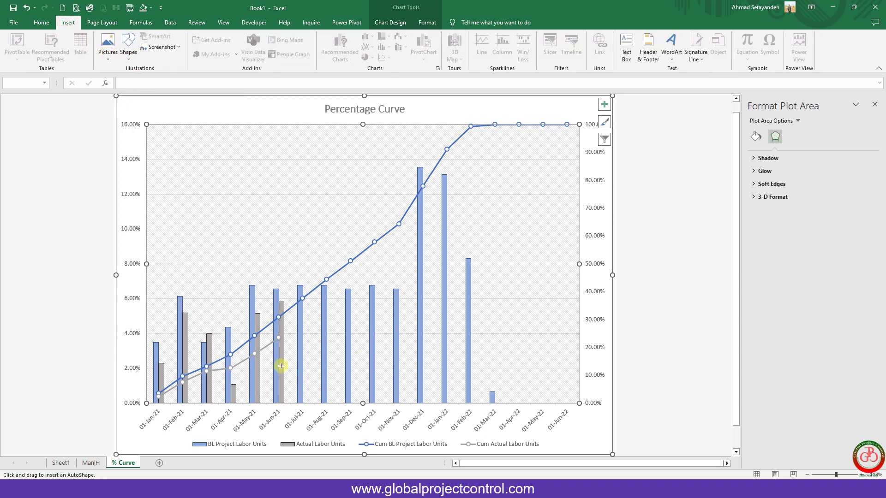
{"action": "left_click_drag", "start_coordinate": [283, 124], "coordinate": [279, 403]}
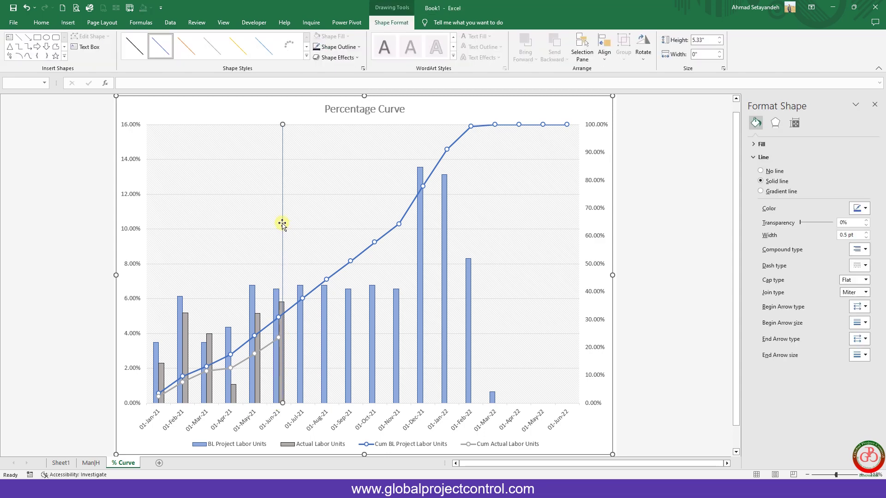
{"action": "left_click_drag", "start_coordinate": [279, 223], "coordinate": [279, 221]}
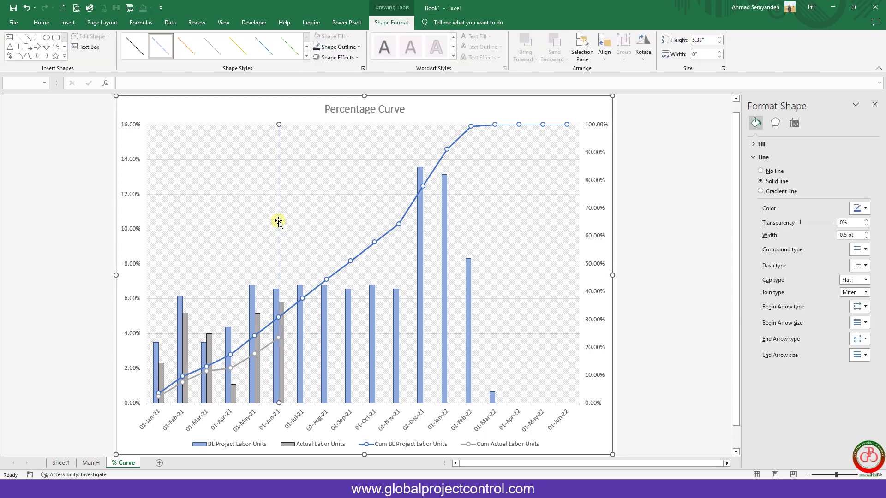
- Make the Jun-21 line dashed, red and a heavier weight
{"action": "left_click", "coordinate": [359, 47]}
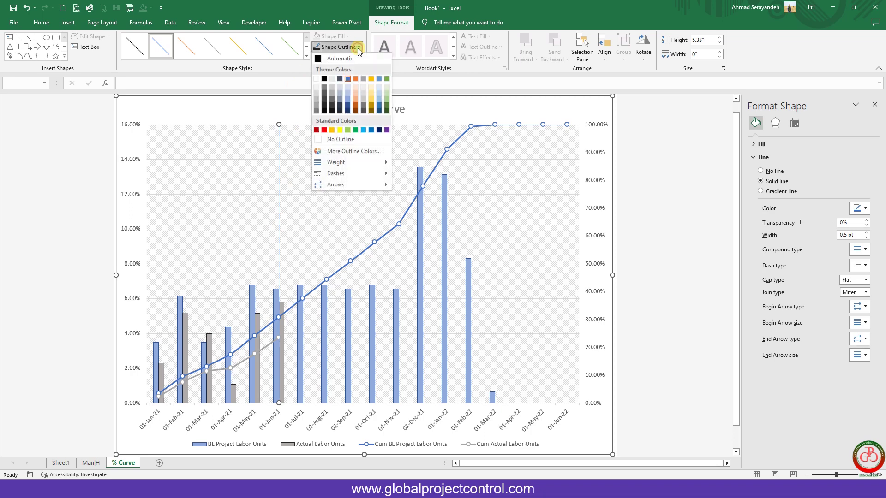
{"action": "left_click", "coordinate": [372, 175]}
{"action": "left_click", "coordinate": [413, 187]}
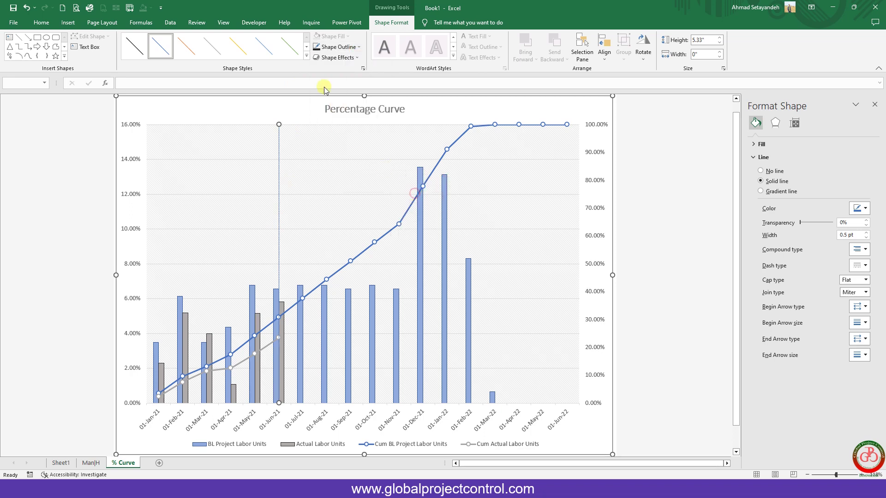
{"action": "left_click", "coordinate": [335, 47]}
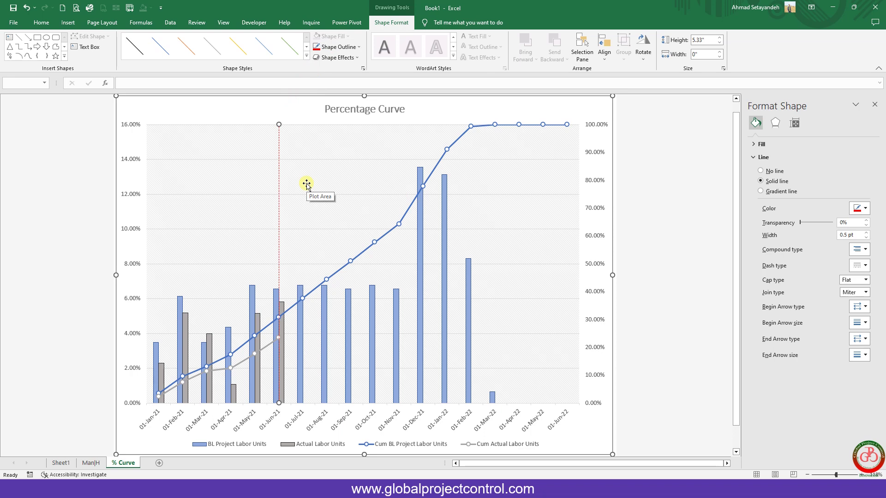
{"action": "left_click", "coordinate": [358, 47]}
{"action": "mouse_move", "coordinate": [361, 169]}
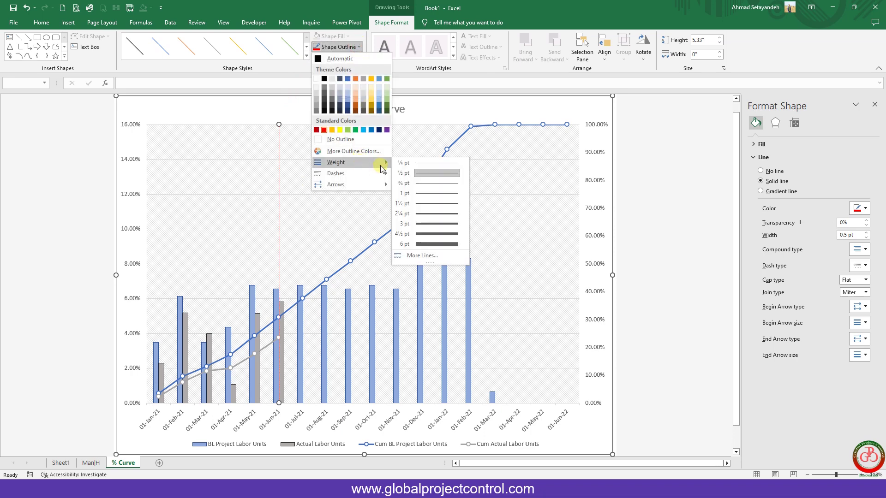
{"action": "left_click", "coordinate": [427, 205]}
{"action": "left_click", "coordinate": [302, 214]}
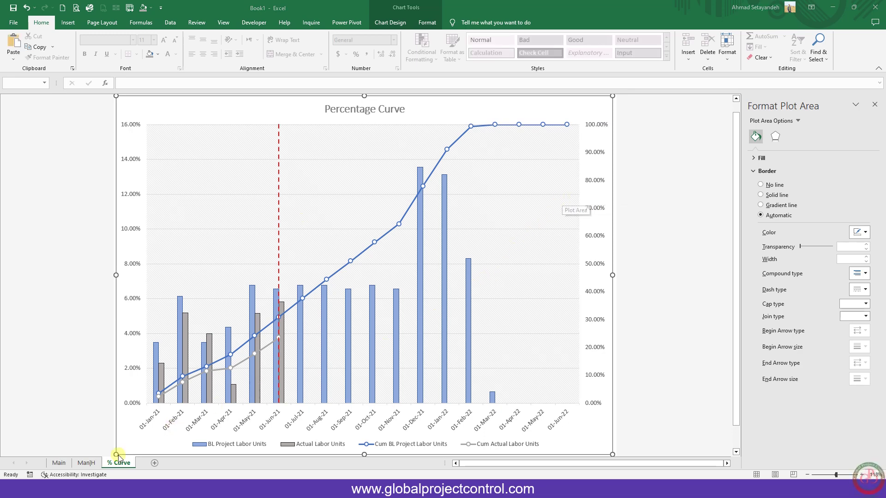
- On the Main sheet, draw a text box and link it to cell Y9 to show 30.85%
{"action": "left_click", "coordinate": [57, 464]}
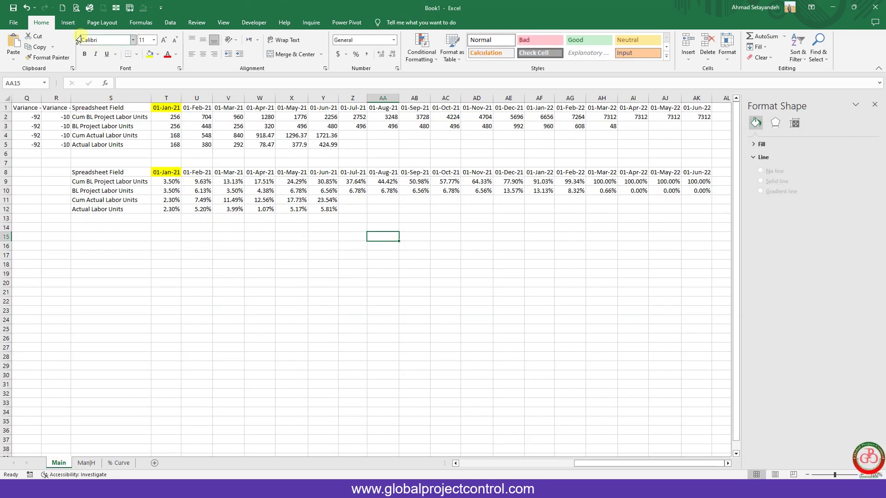
{"action": "left_click", "coordinate": [67, 22]}
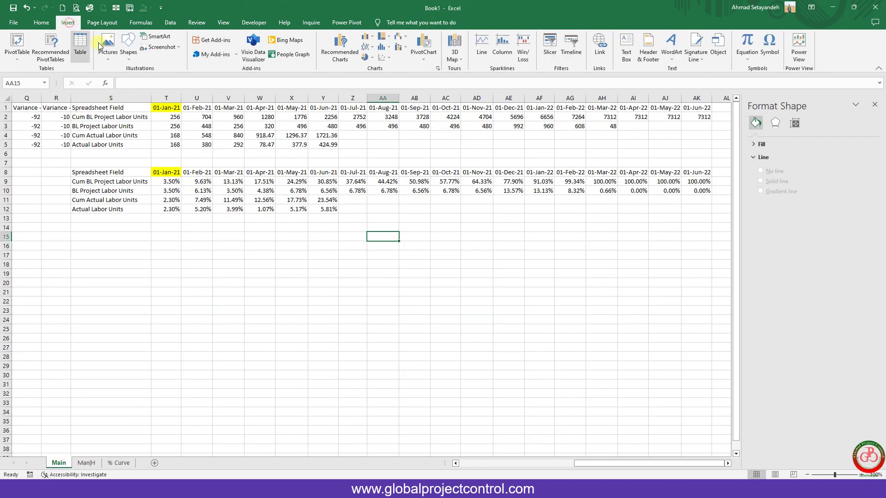
{"action": "left_click", "coordinate": [130, 54]}
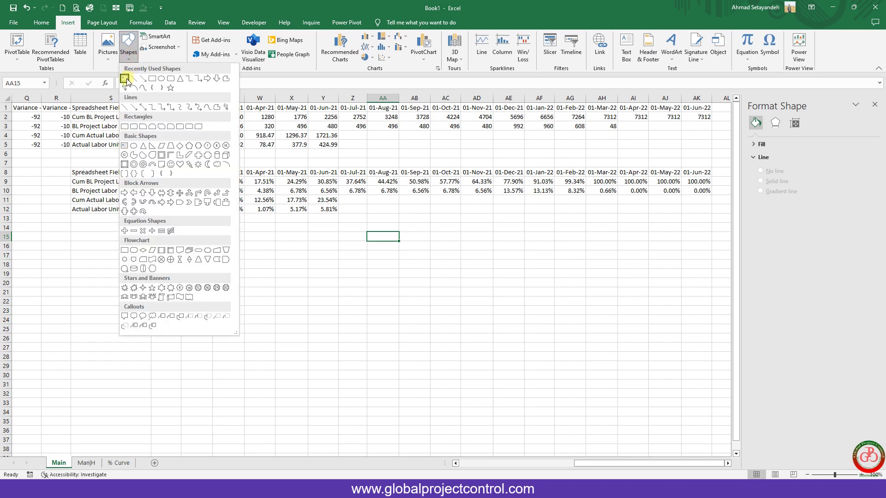
{"action": "left_click", "coordinate": [125, 79]}
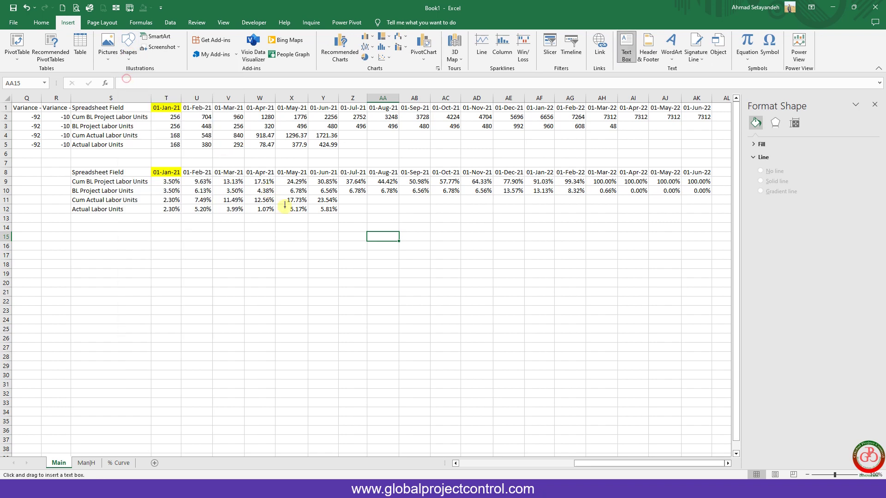
{"action": "left_click_drag", "start_coordinate": [338, 250], "coordinate": [400, 270]}
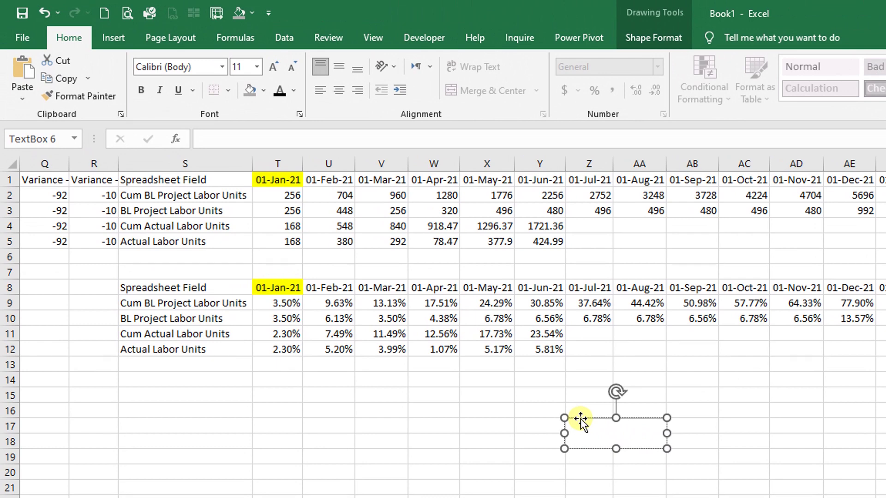
{"action": "left_click", "coordinate": [580, 419]}
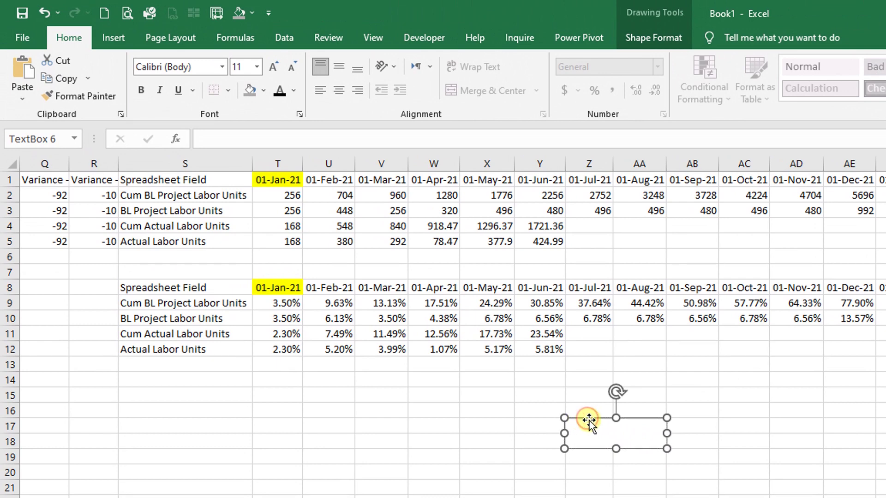
{"action": "left_click", "coordinate": [221, 135]}
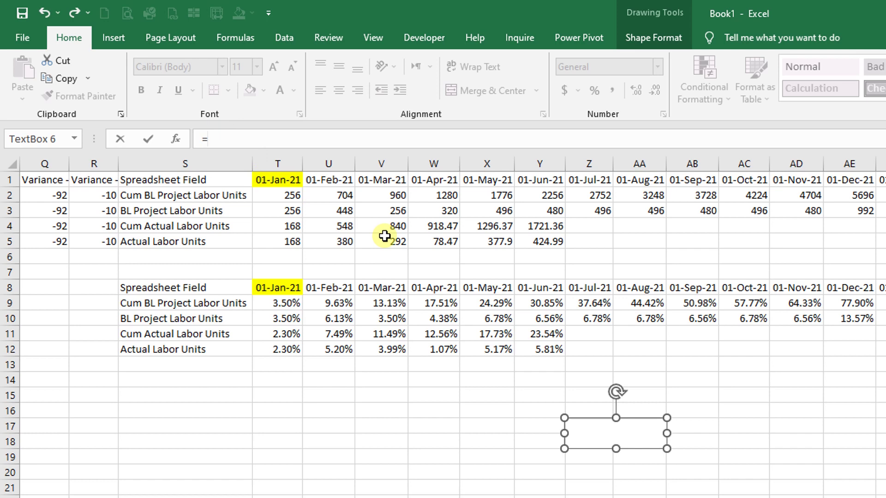
{"action": "left_click", "coordinate": [549, 303]}
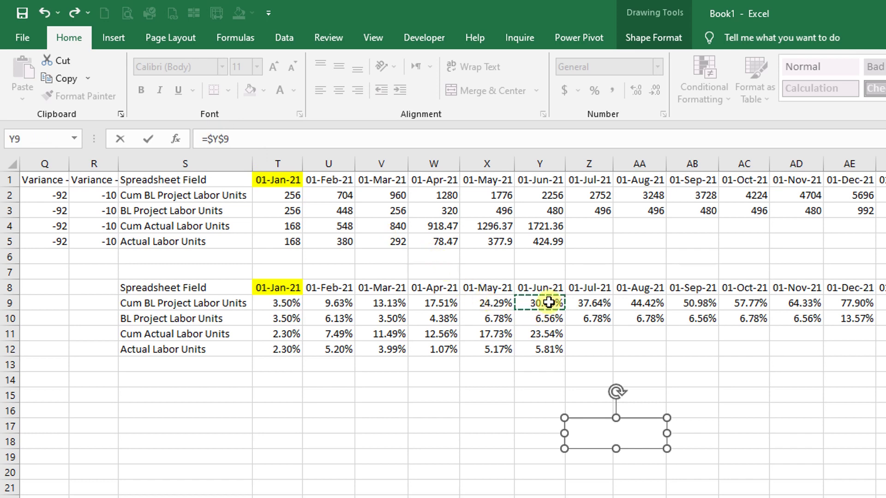
{"action": "key", "text": "Return"}
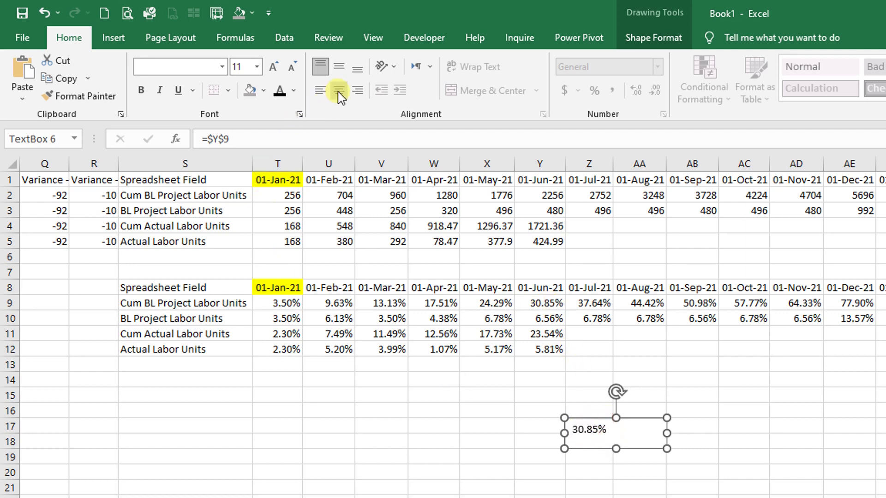
- Centre the 30.85% text vertically and horizontally, then start entering an Arial font name
{"action": "left_click", "coordinate": [340, 67]}
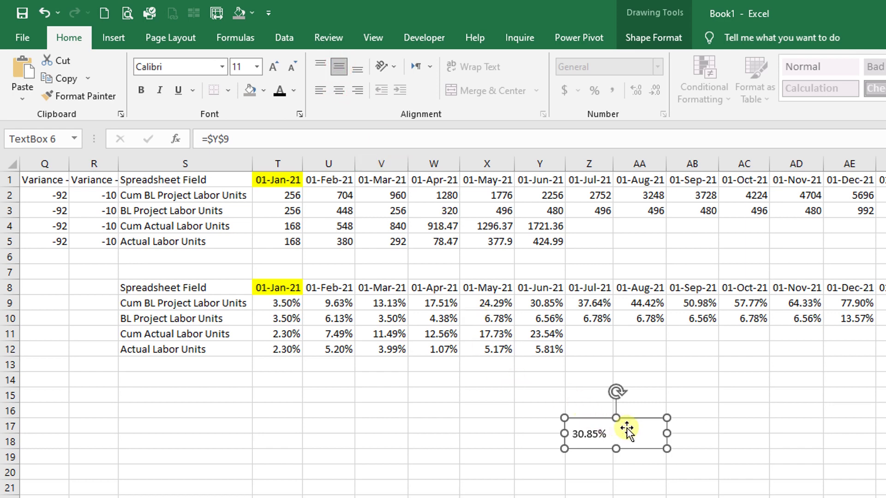
{"action": "left_click", "coordinate": [494, 440]}
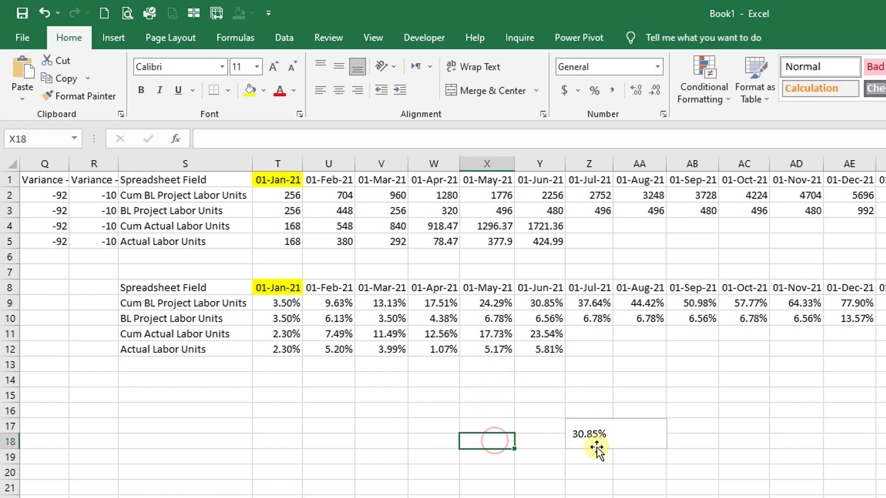
{"action": "left_click", "coordinate": [596, 448]}
{"action": "left_click", "coordinate": [340, 89]}
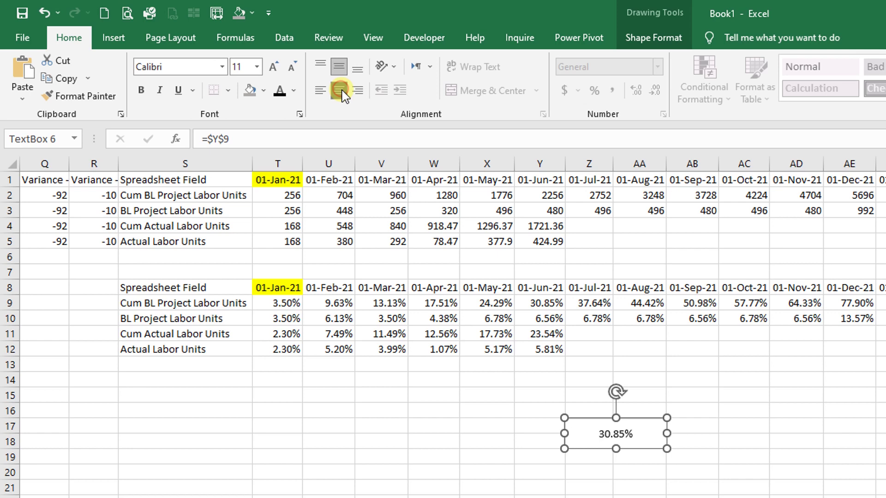
{"action": "left_click", "coordinate": [196, 67]}
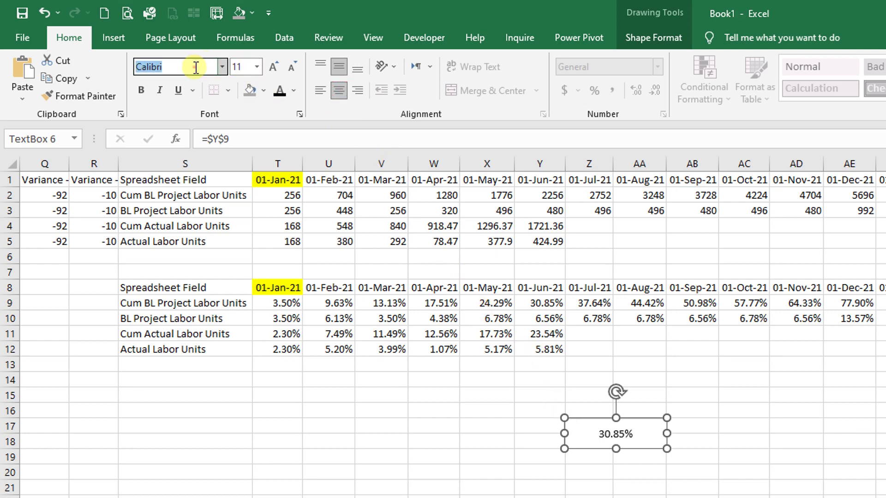
{"action": "type", "text": "Arial"}
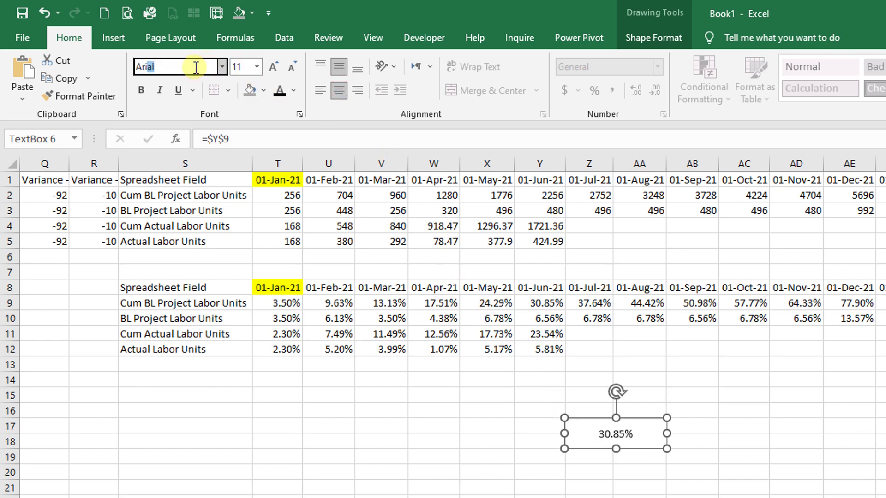
- Format the 30.85% label as Arial Black, size 14, in dark blue
{"action": "left_click", "coordinate": [221, 74]}
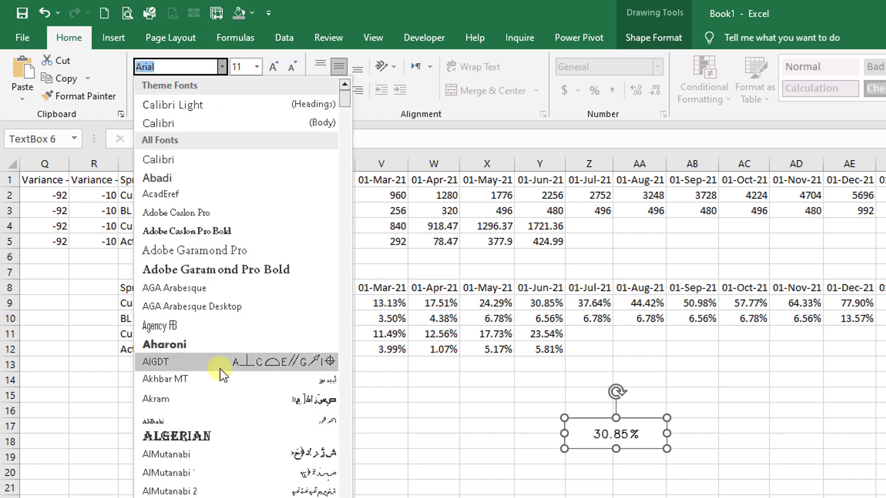
{"action": "scroll", "coordinate": [221, 375], "scroll_direction": "down", "scroll_amount": 5}
{"action": "left_click", "coordinate": [208, 456]}
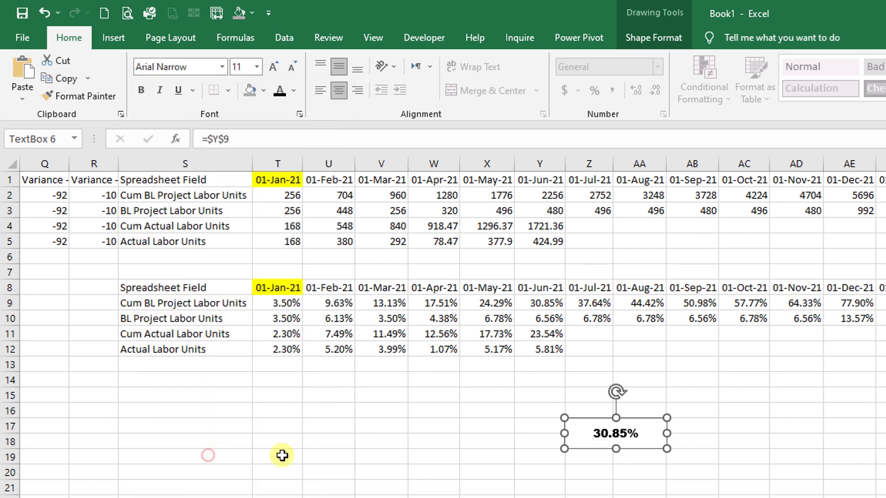
{"action": "left_click", "coordinate": [277, 69]}
{"action": "left_click", "coordinate": [278, 69]}
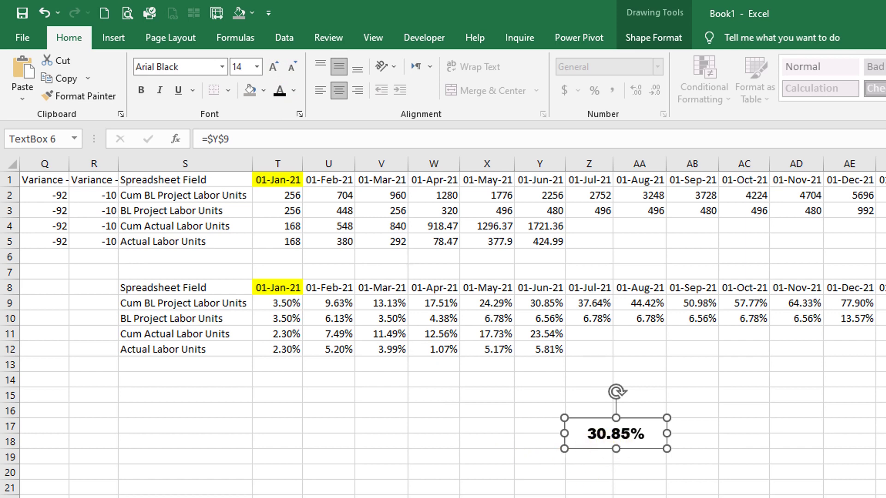
{"action": "left_click", "coordinate": [294, 91]}
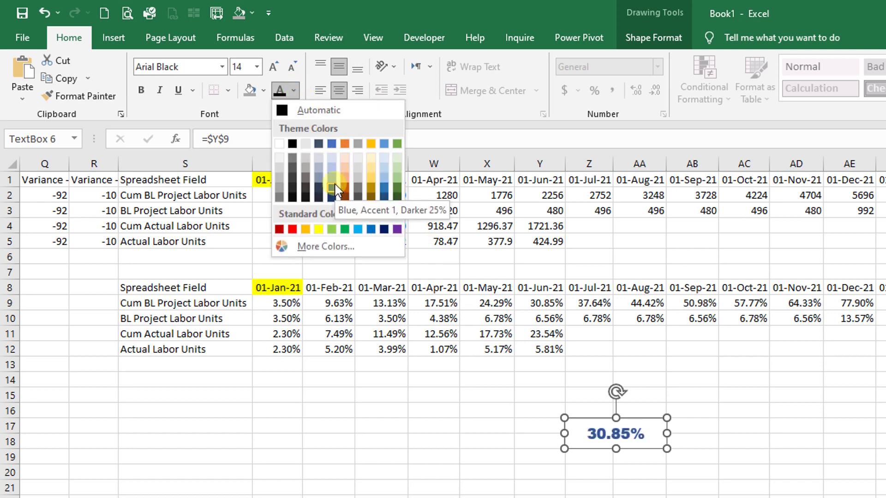
{"action": "left_click", "coordinate": [383, 187]}
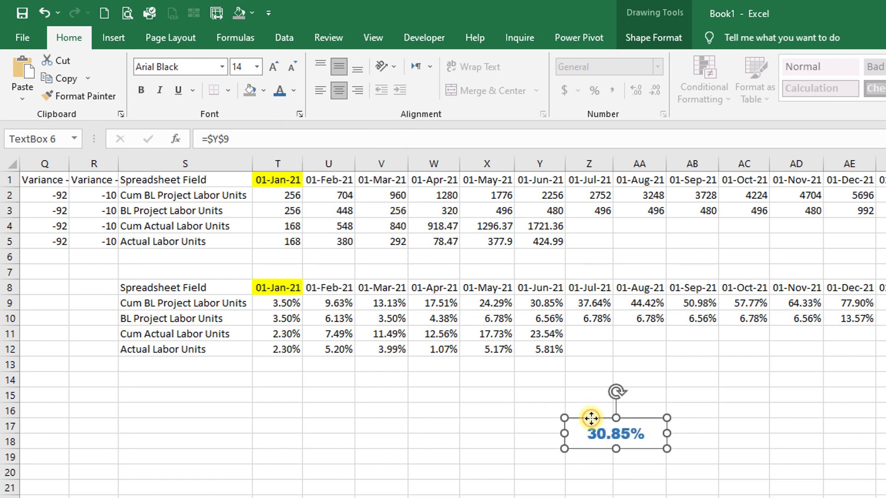
- Duplicate the label below the original and relink the copy to Y11, showing 23.54%
{"action": "key", "text": "ctrl+d"}
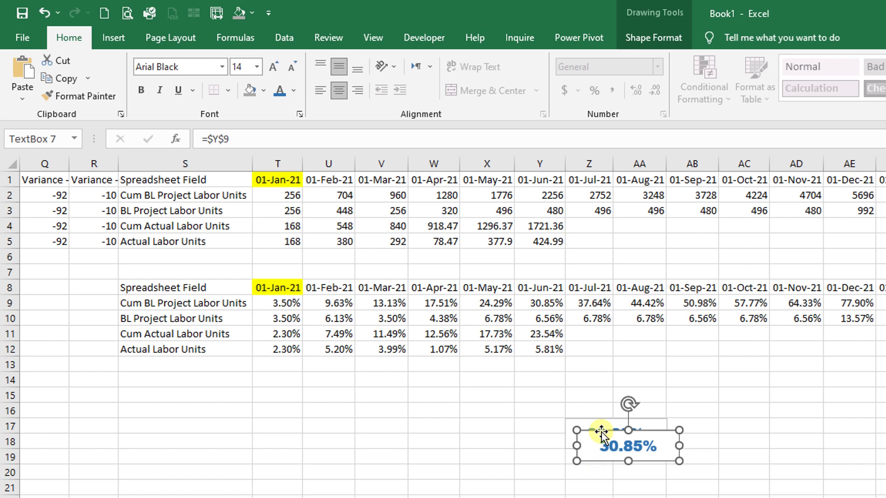
{"action": "left_click_drag", "start_coordinate": [601, 431], "coordinate": [589, 449]}
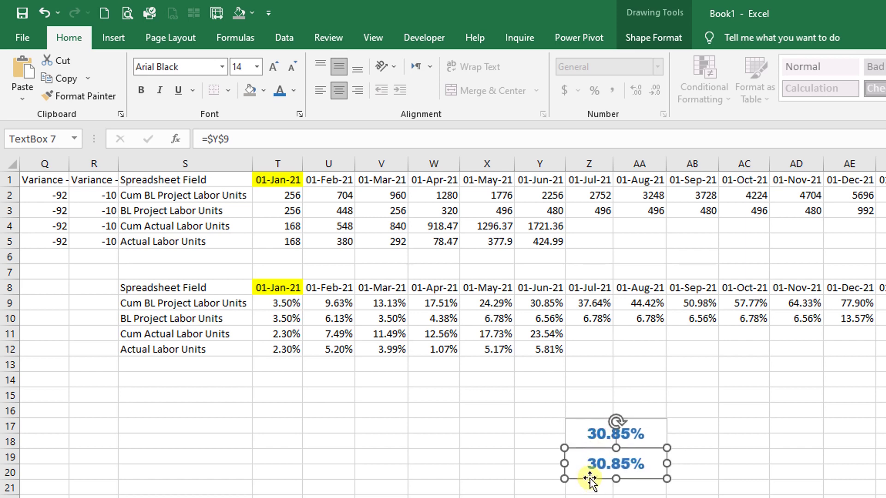
{"action": "left_click", "coordinate": [246, 137]}
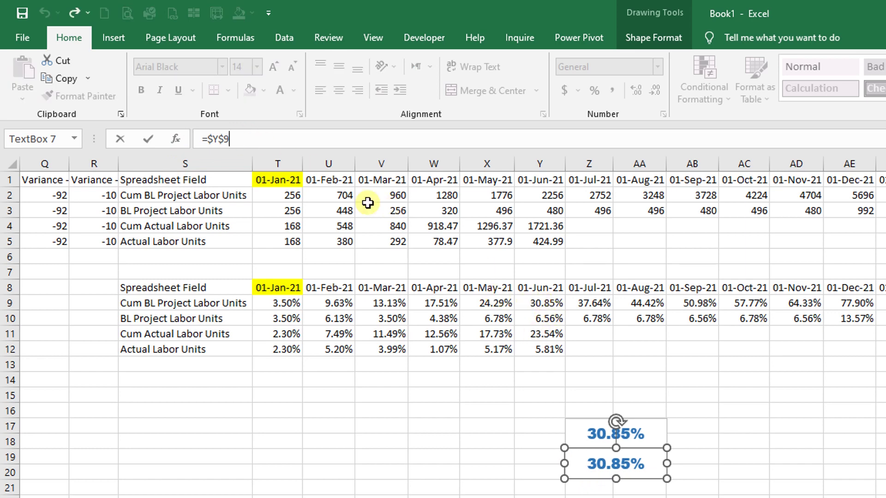
{"action": "type", "text": "11"}
{"action": "key", "text": "Return"}
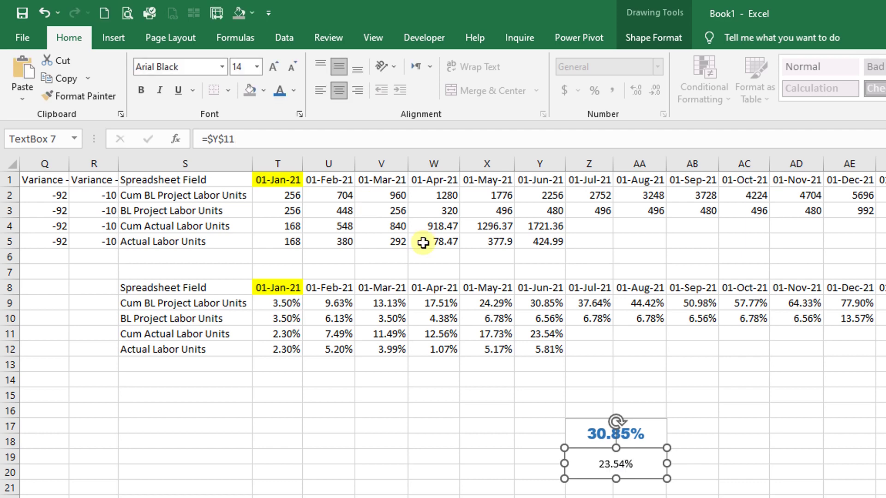
- Format the 23.54% label as Arial Black, black, size 14
{"action": "left_click", "coordinate": [193, 67]}
{"action": "key", "text": "Escape"}
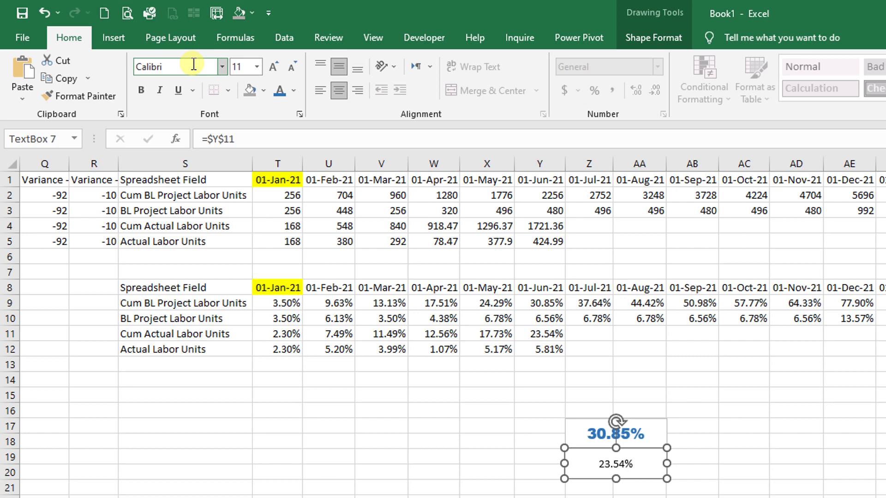
{"action": "left_click", "coordinate": [248, 66]}
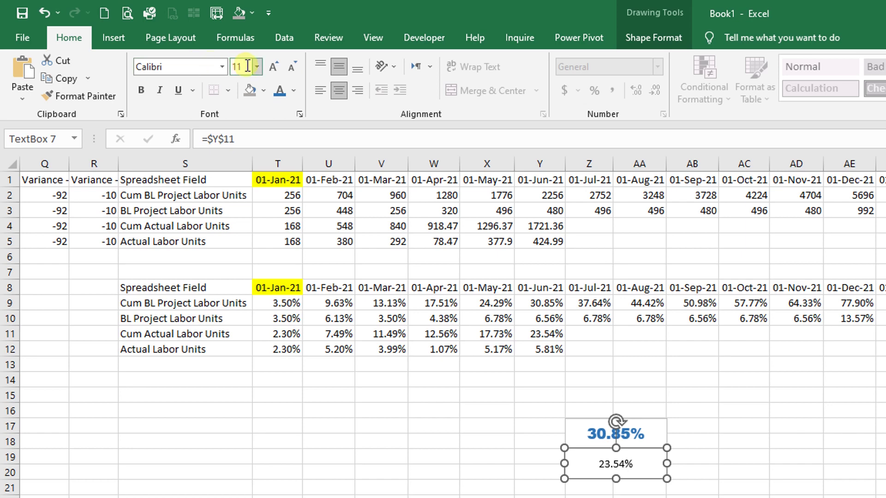
{"action": "left_click", "coordinate": [222, 67]}
{"action": "left_click", "coordinate": [232, 178]}
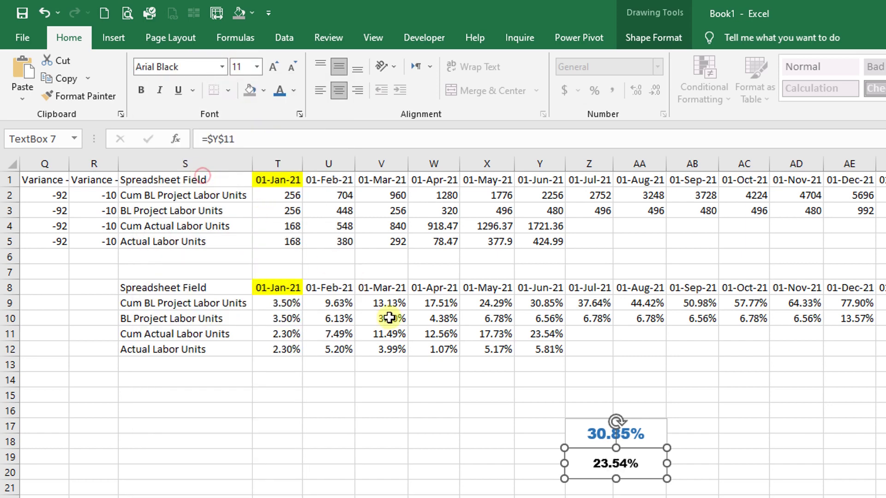
{"action": "left_click", "coordinate": [293, 91]}
{"action": "left_click", "coordinate": [292, 189]}
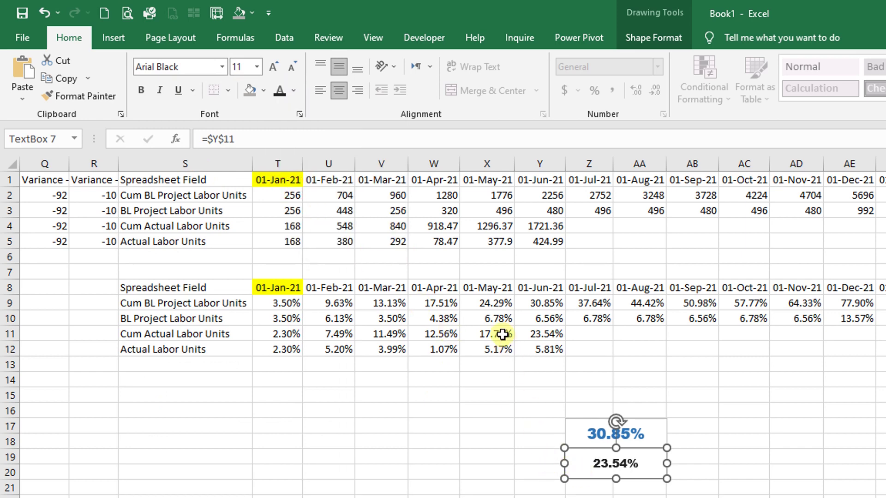
{"action": "left_click", "coordinate": [276, 67]}
{"action": "left_click", "coordinate": [276, 67]}
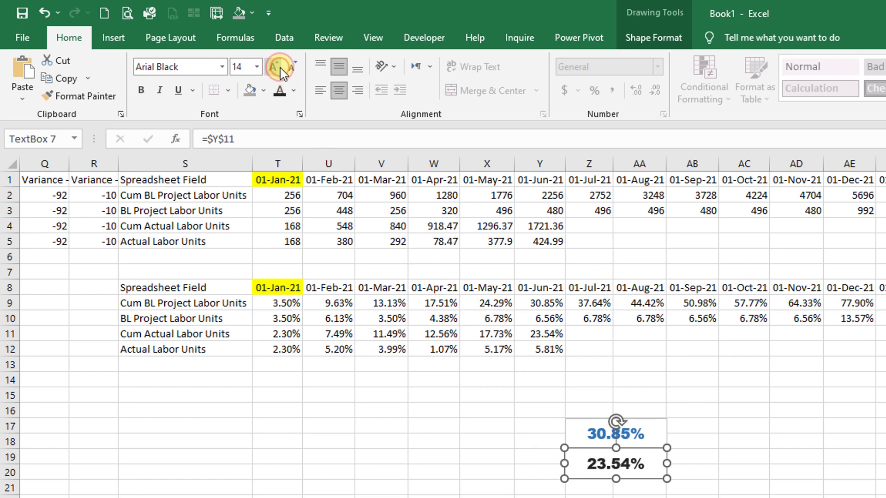
{"action": "left_click", "coordinate": [517, 381]}
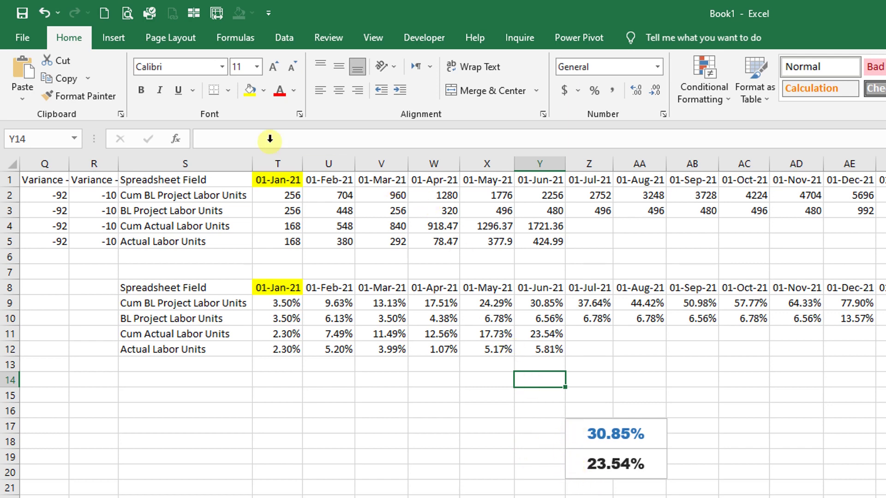
- Duplicate the 23.54% box to the left and clear the cell links from the left-hand boxes
{"action": "left_click", "coordinate": [111, 39]}
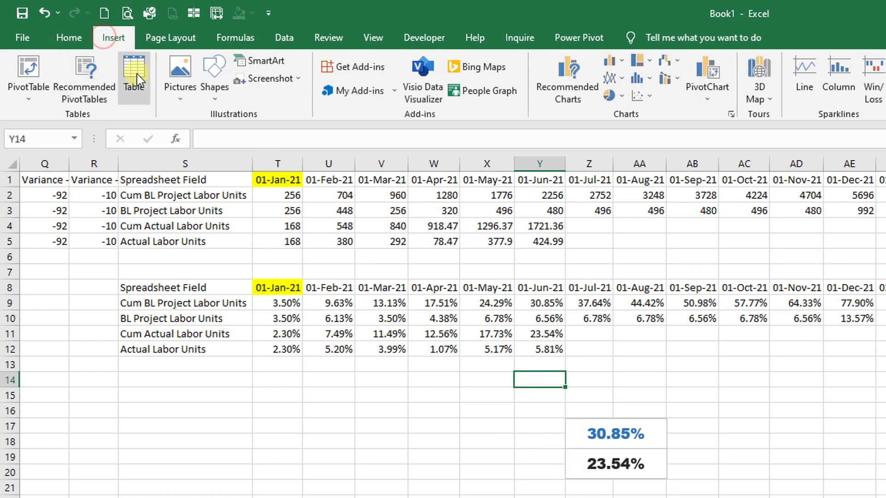
{"action": "left_click", "coordinate": [653, 476]}
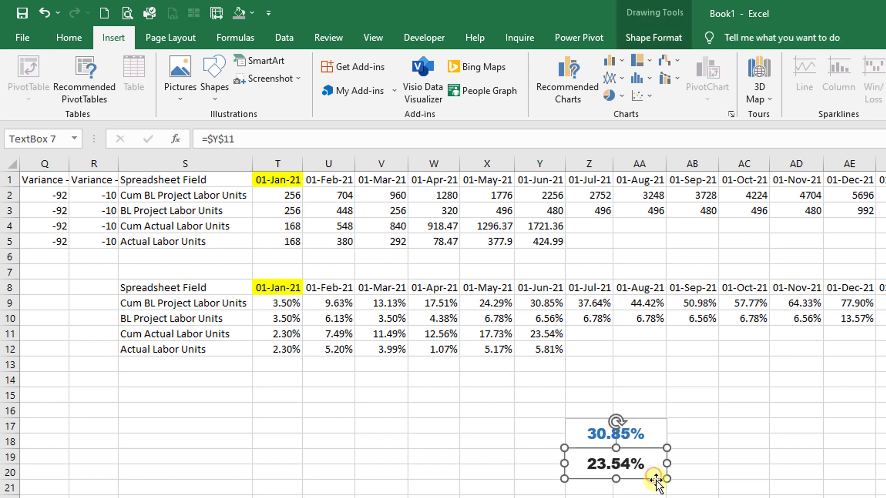
{"action": "key", "text": "ctrl+d"}
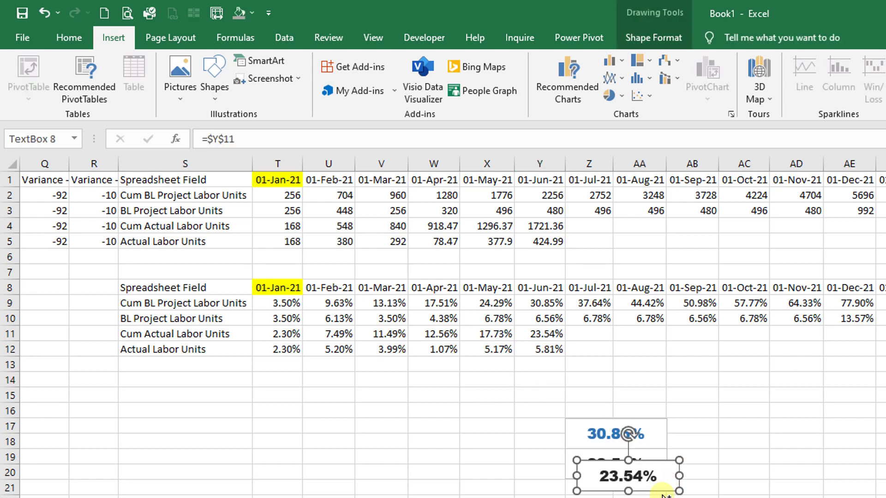
{"action": "left_click_drag", "start_coordinate": [636, 490], "coordinate": [534, 478]}
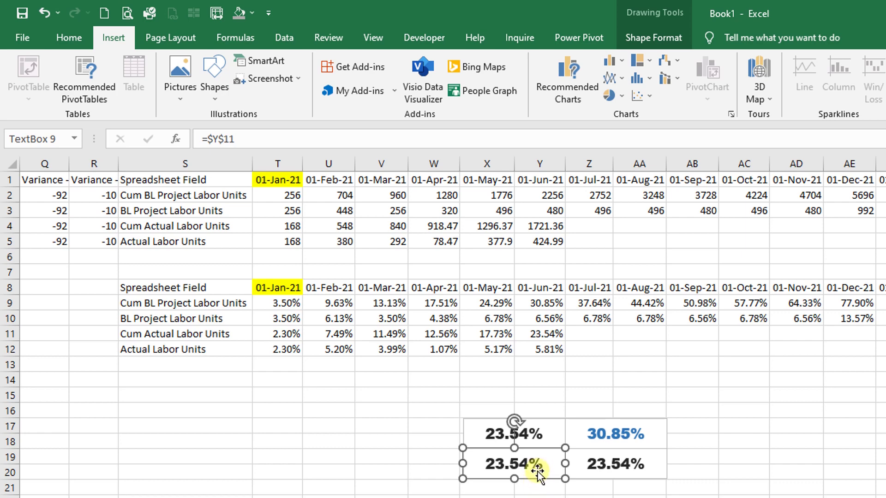
{"action": "left_click_drag", "start_coordinate": [251, 139], "coordinate": [200, 139]}
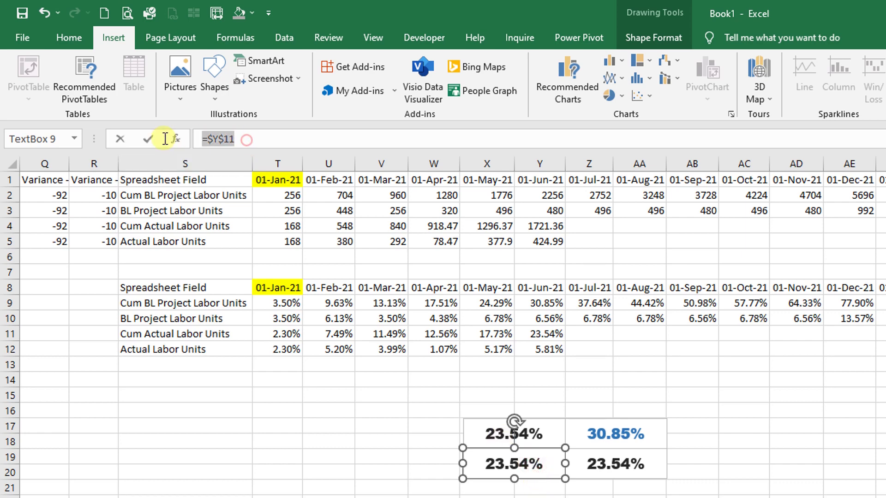
{"action": "left_click", "coordinate": [542, 435]}
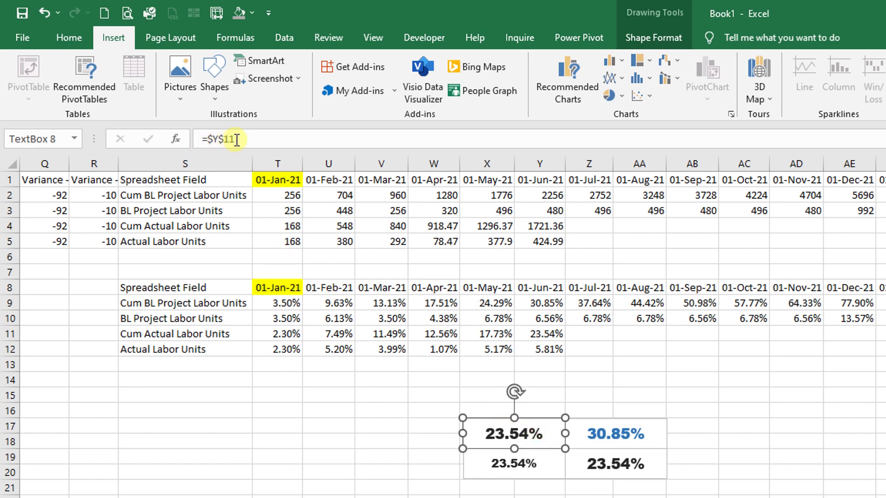
{"action": "left_click_drag", "start_coordinate": [235, 139], "coordinate": [178, 143]}
{"action": "key", "text": "Delete"}
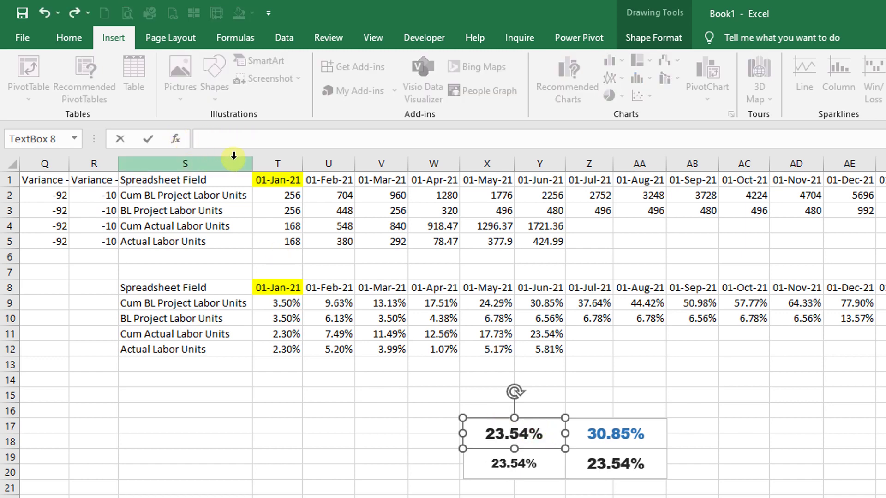
{"action": "key", "text": "Return"}
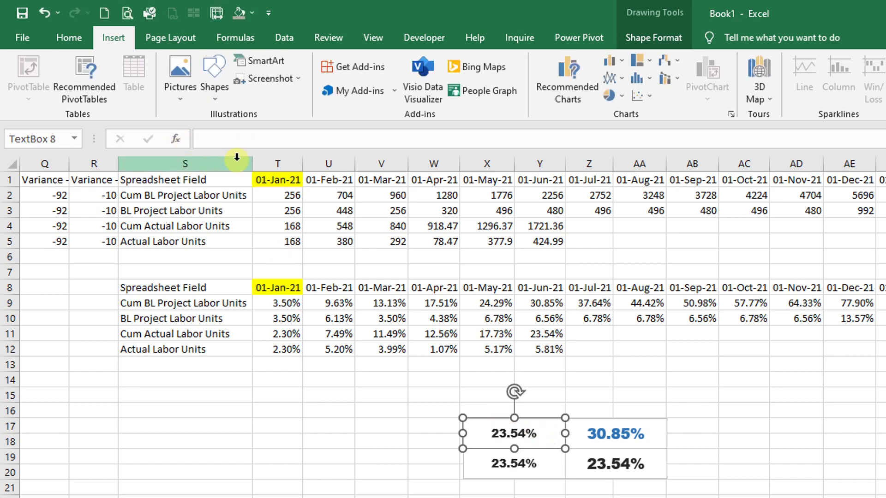
- Replace the left-hand box values with the text Plan: and Actual:
{"action": "left_click", "coordinate": [462, 429]}
{"action": "left_click_drag", "start_coordinate": [487, 434], "coordinate": [556, 436]}
{"action": "type", "text": "Plan:"}
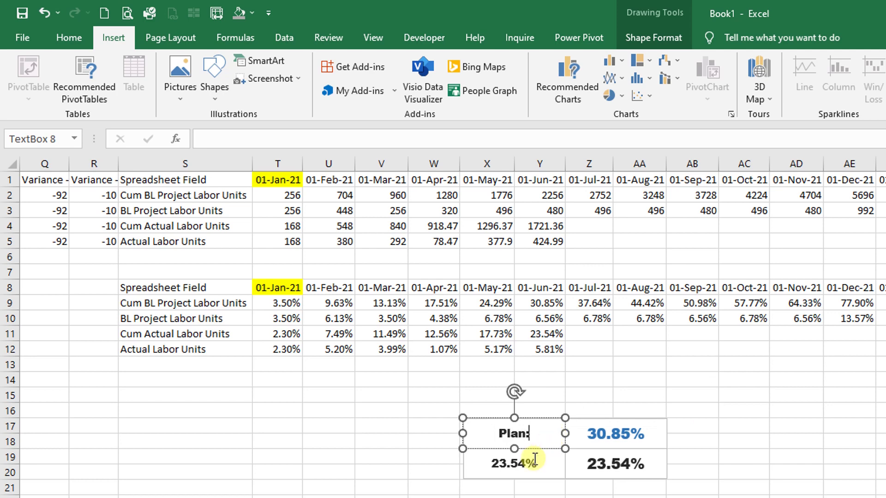
{"action": "left_click_drag", "start_coordinate": [543, 463], "coordinate": [464, 458]}
{"action": "type", "text": "Ac"}
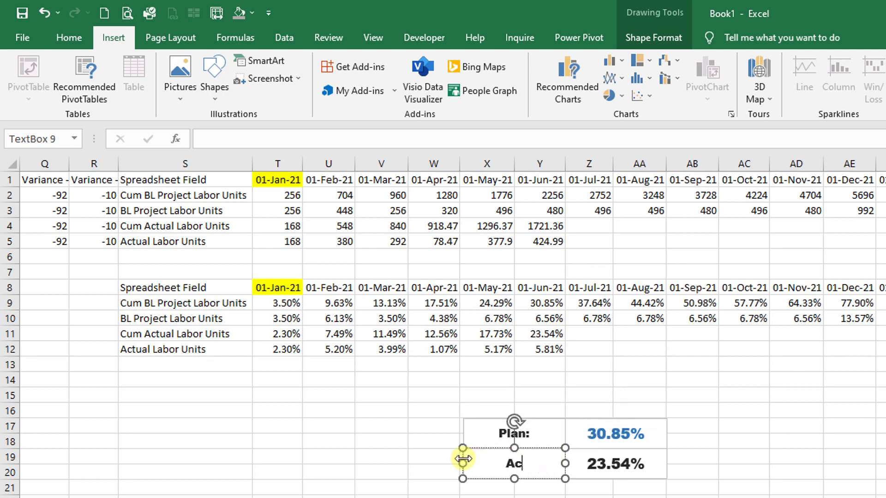
{"action": "type", "text": "tual:"}
{"action": "left_click", "coordinate": [544, 418]}
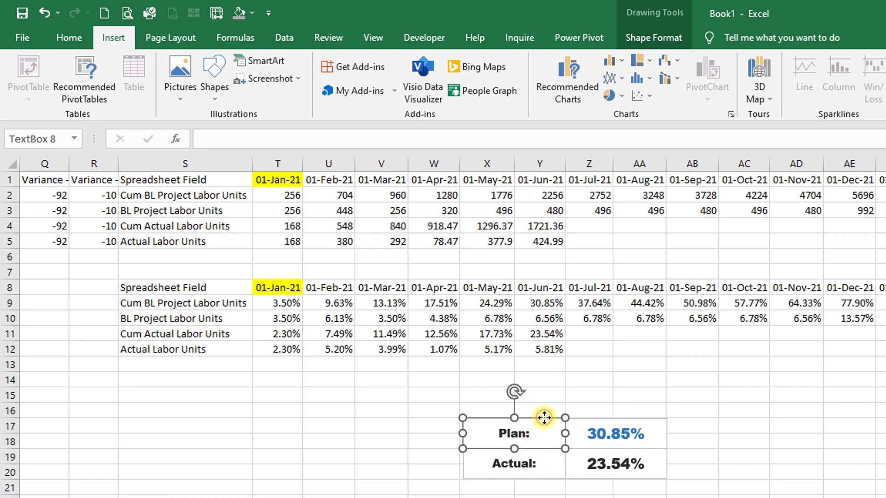
{"action": "left_click", "coordinate": [651, 38]}
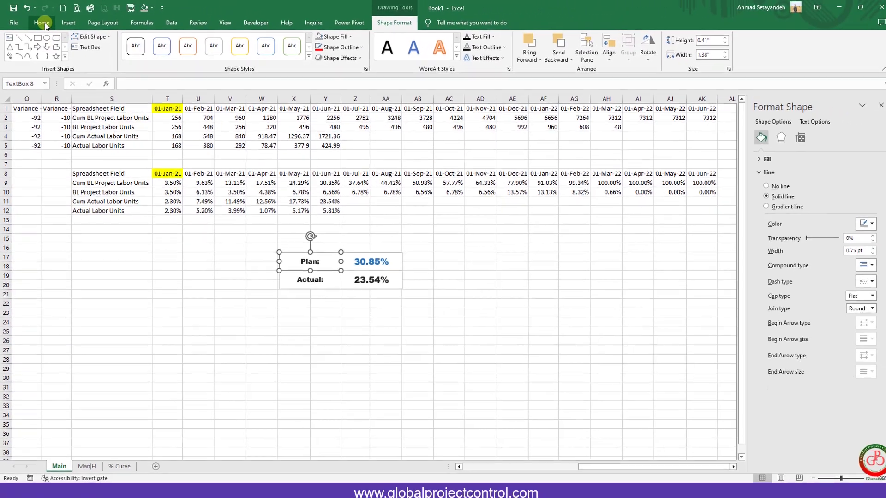
- Colour the Plan: label text blue
{"action": "left_click", "coordinate": [46, 24]}
{"action": "left_click", "coordinate": [176, 55]}
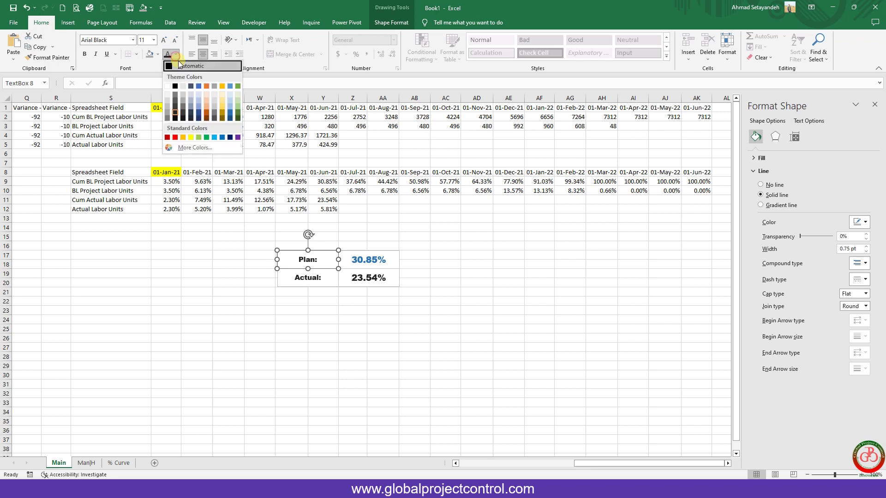
{"action": "left_click", "coordinate": [229, 113]}
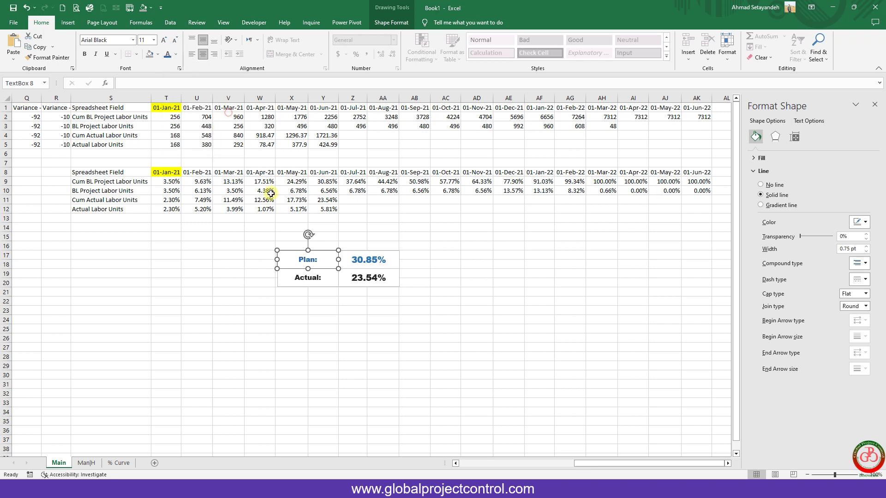
{"action": "left_click", "coordinate": [259, 291]}
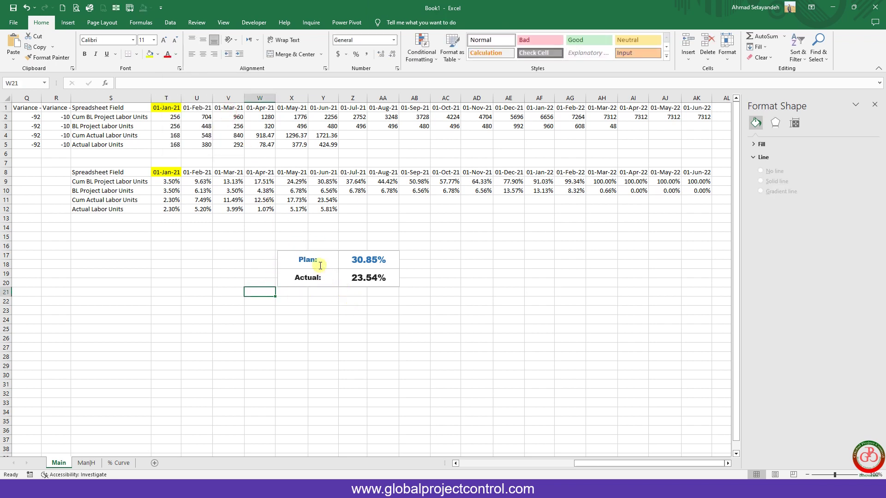
- Group the Plan:, Actual:, 30.85% and 23.54% boxes into one object
{"action": "left_click", "coordinate": [346, 254]}
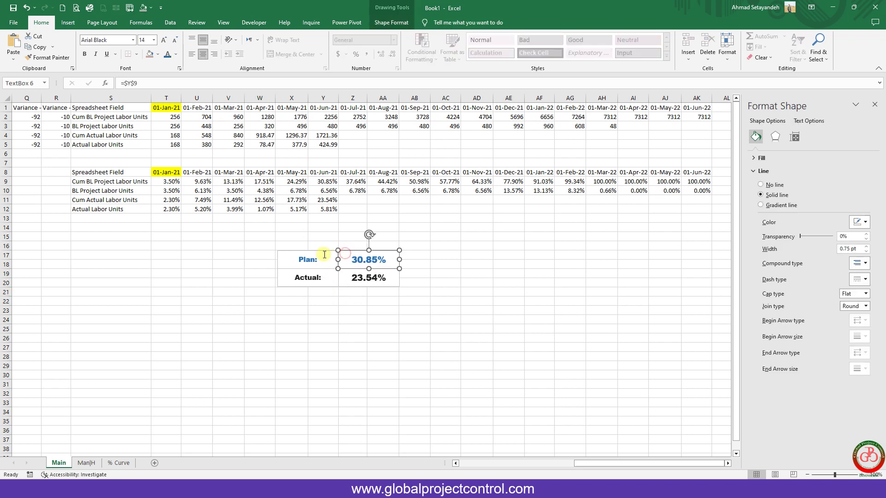
{"action": "left_click", "coordinate": [323, 255], "text": "shift"}
{"action": "left_click", "coordinate": [324, 276], "text": "shift"}
{"action": "left_click", "coordinate": [345, 277], "text": "shift"}
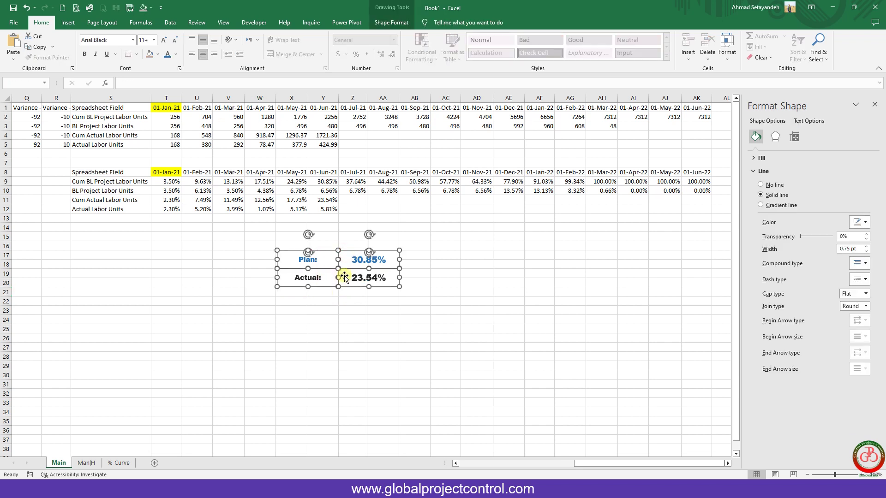
{"action": "left_click", "coordinate": [391, 23]}
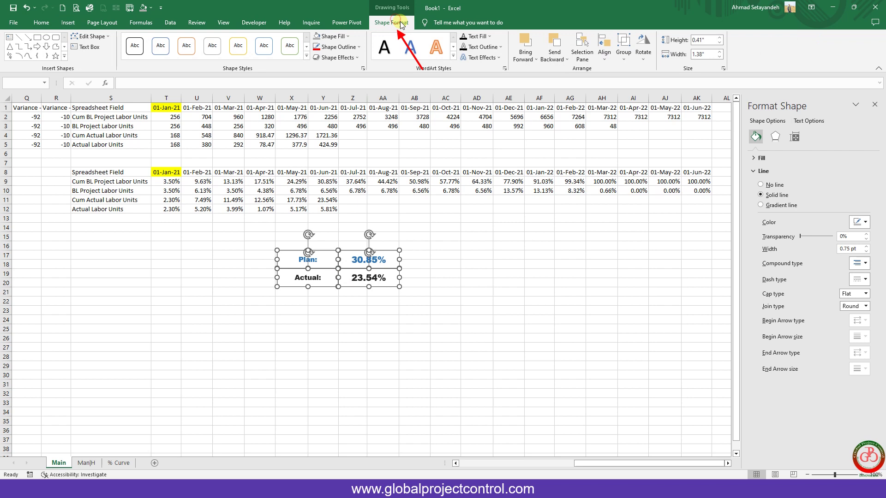
{"action": "left_click", "coordinate": [625, 43]}
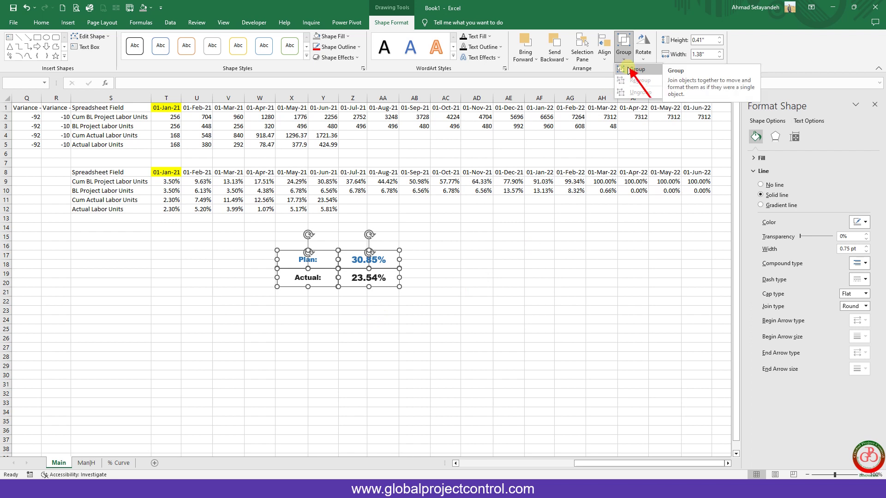
{"action": "left_click", "coordinate": [629, 71]}
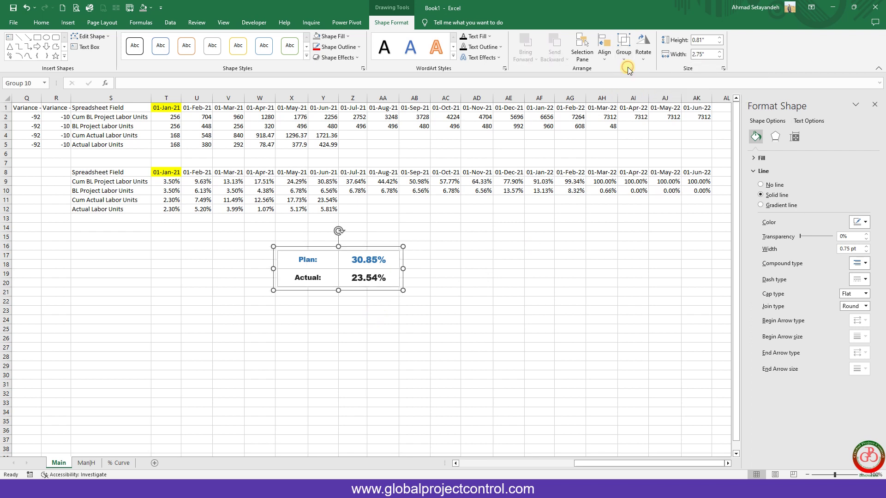
{"action": "left_click", "coordinate": [605, 53]}
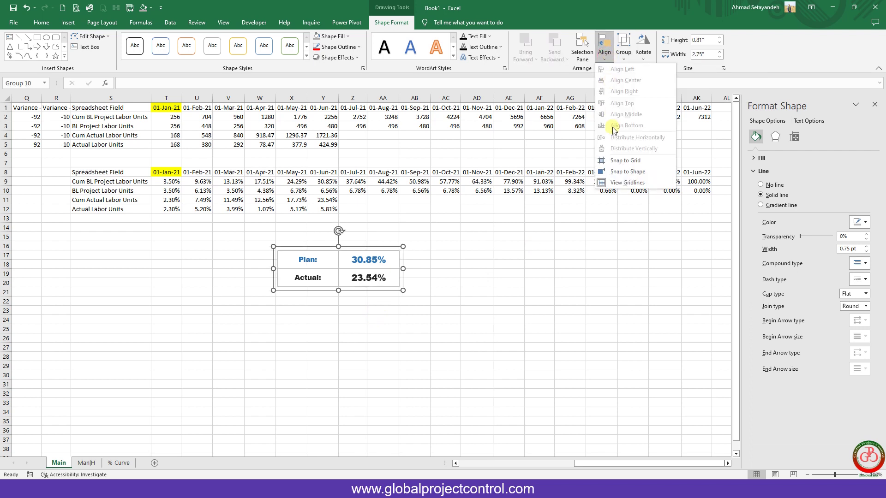
{"action": "left_click", "coordinate": [435, 334]}
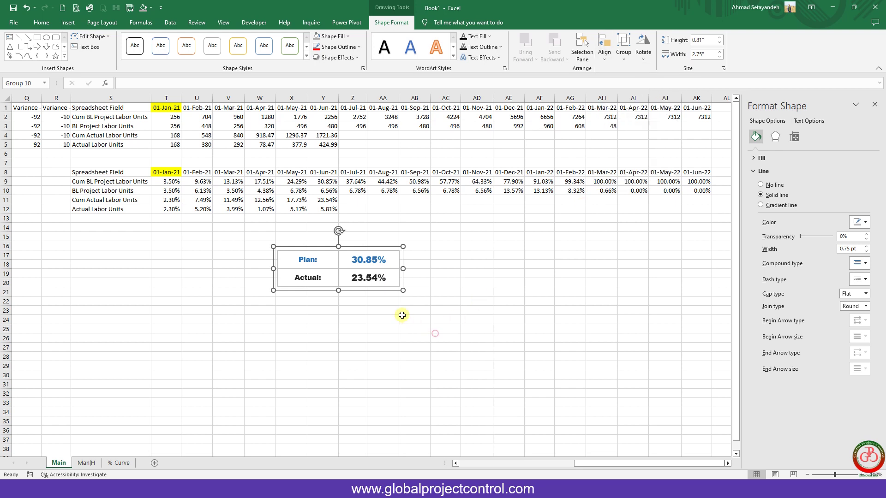
- Remove the outlines from all four label boxes, then bring up the group's shortcut menu
{"action": "left_click", "coordinate": [344, 270]}
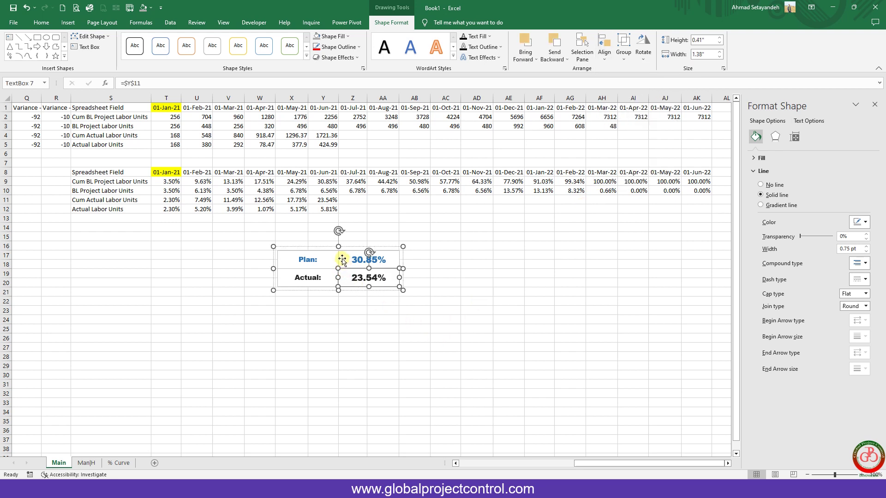
{"action": "left_click", "coordinate": [345, 252], "text": "shift"}
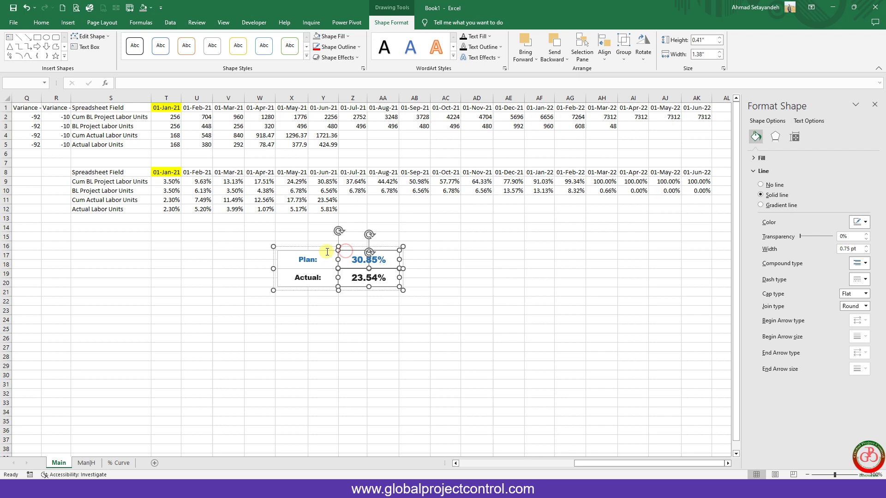
{"action": "left_click", "coordinate": [326, 255], "text": "shift"}
{"action": "left_click", "coordinate": [323, 274], "text": "shift"}
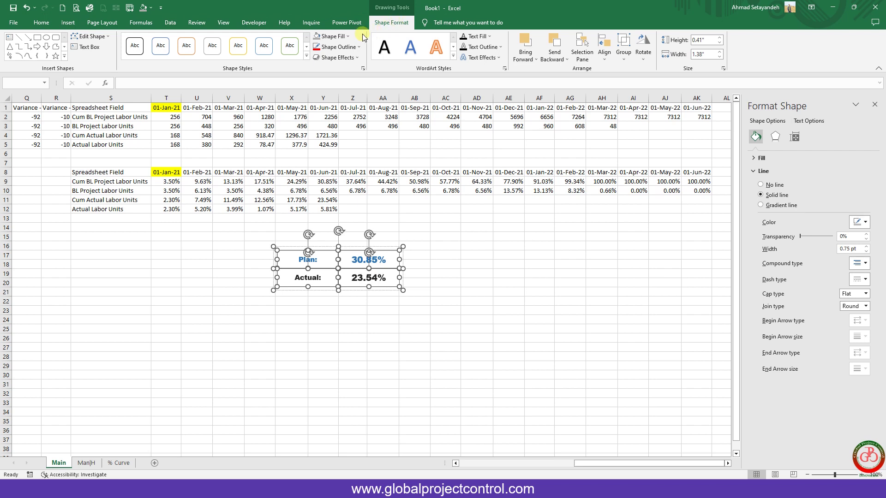
{"action": "left_click", "coordinate": [359, 47]}
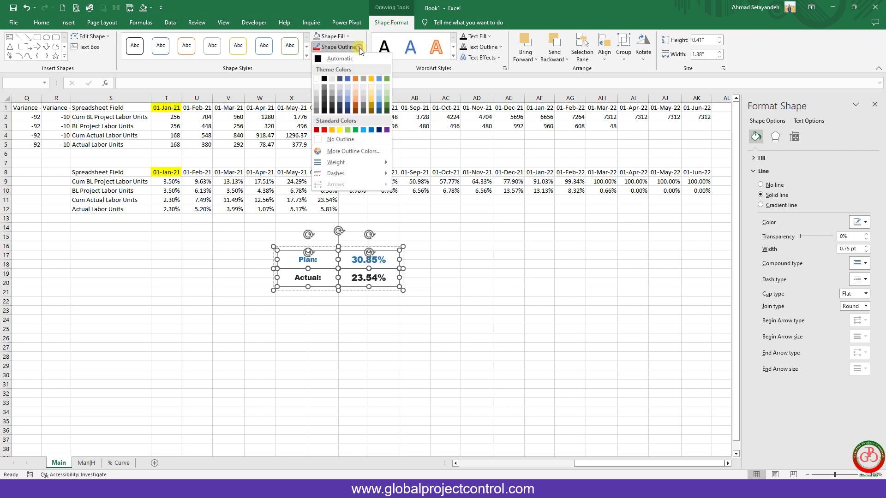
{"action": "left_click", "coordinate": [342, 140]}
{"action": "left_click", "coordinate": [323, 234]}
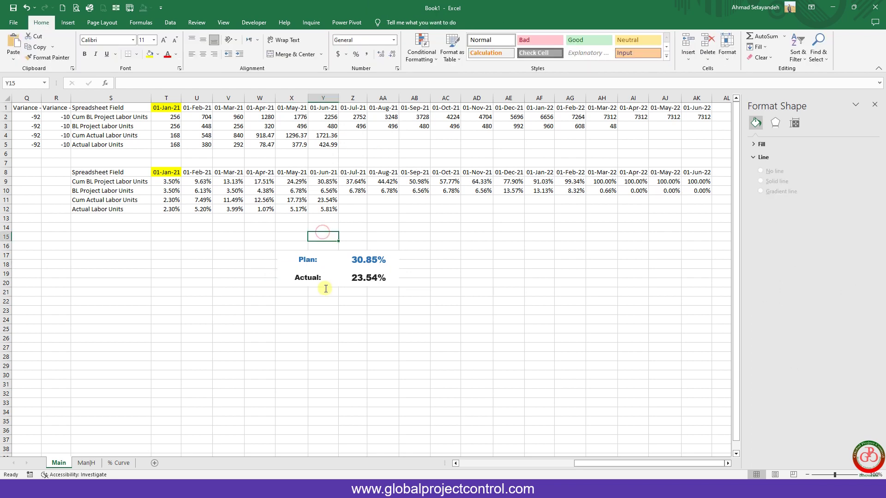
{"action": "left_click", "coordinate": [340, 254]}
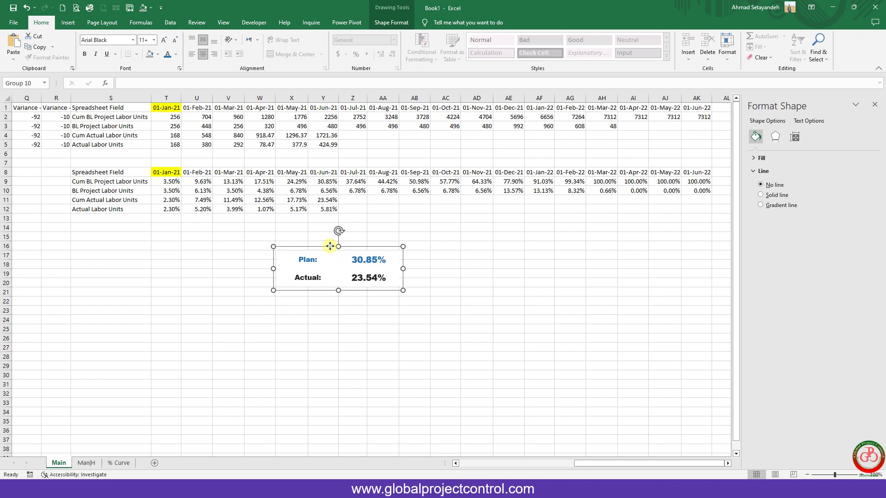
{"action": "right_click", "coordinate": [330, 246]}
- Move the Plan 30.85% / Actual 23.54% label group onto the % Curve chart, sized to fit top-left beside the red Jun-21 line
{"action": "left_click", "coordinate": [351, 267]}
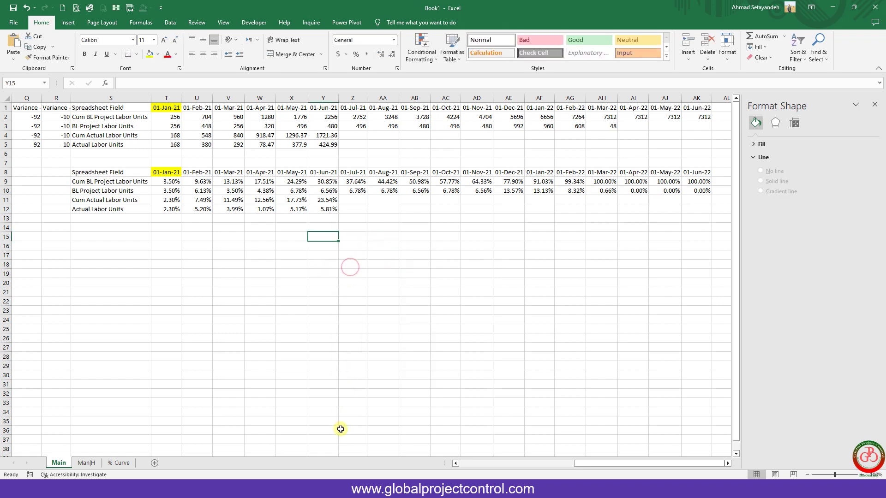
{"action": "left_click", "coordinate": [120, 463]}
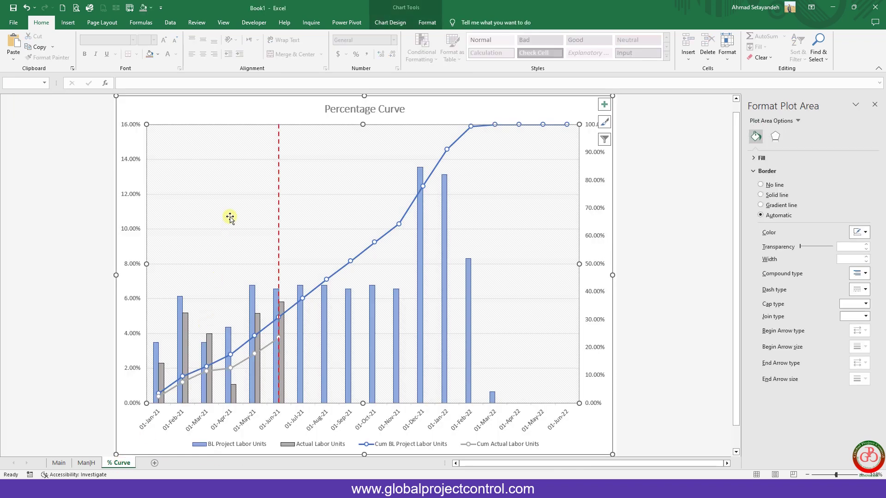
{"action": "key", "text": "ctrl+v"}
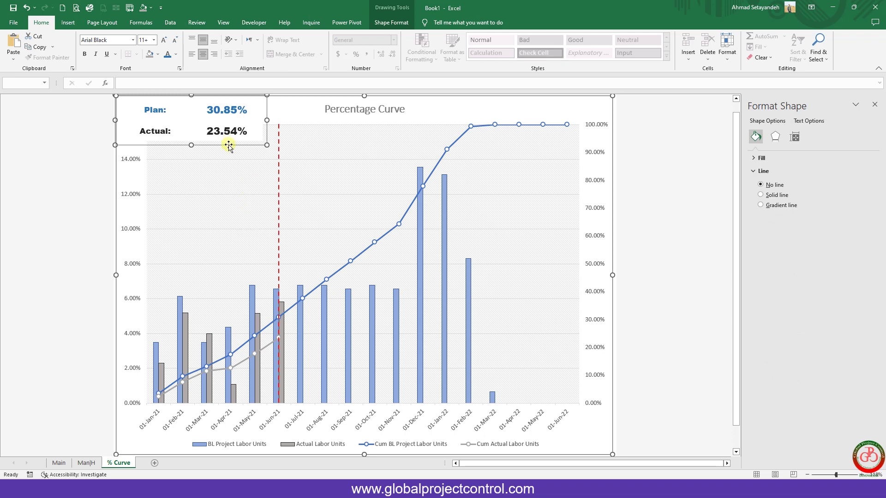
{"action": "left_click_drag", "start_coordinate": [229, 147], "coordinate": [261, 201]}
{"action": "left_click_drag", "start_coordinate": [298, 150], "coordinate": [222, 123]}
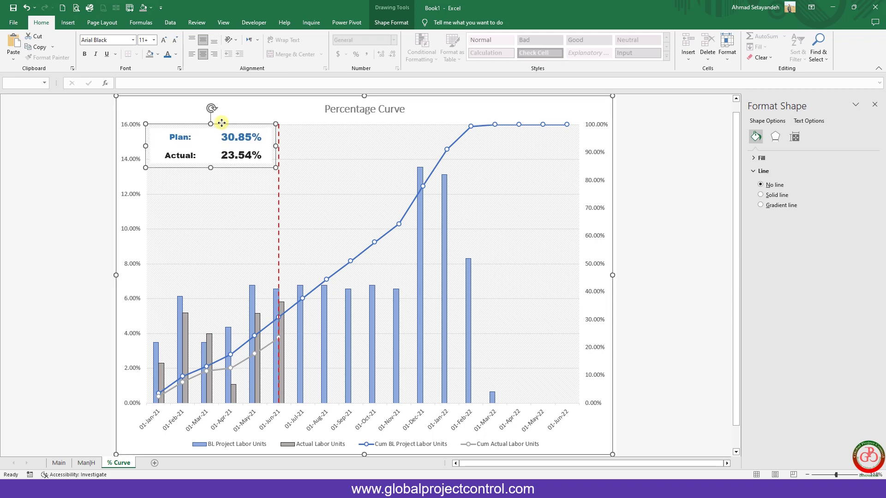
{"action": "left_click", "coordinate": [229, 181]}
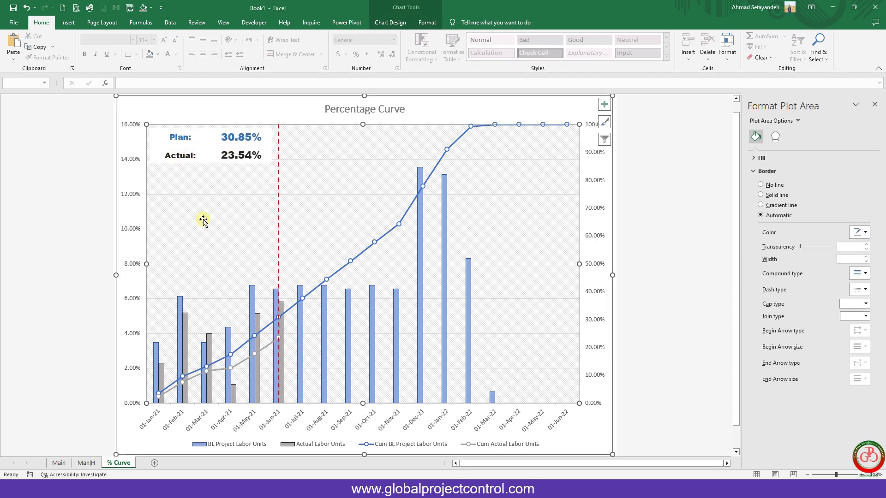